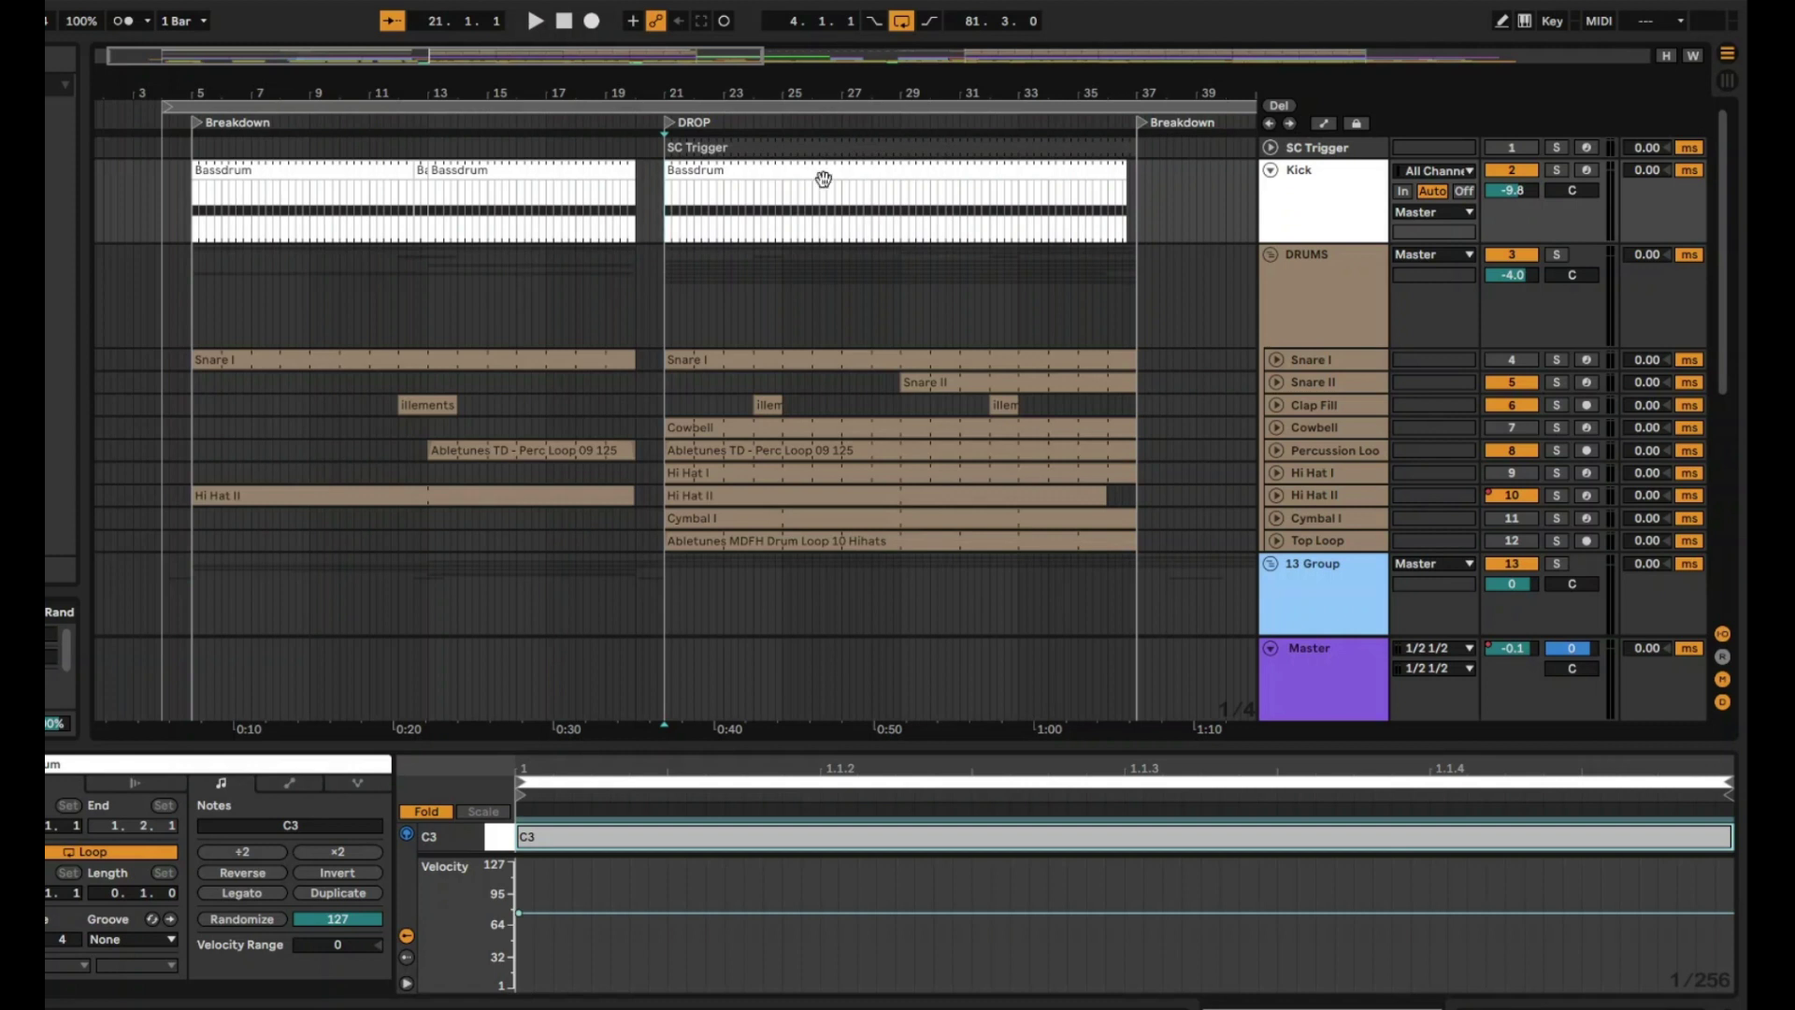
Step: Solo the Kick track and play its Bassdrum clip from the start of the first Breakdown
click(467, 167)
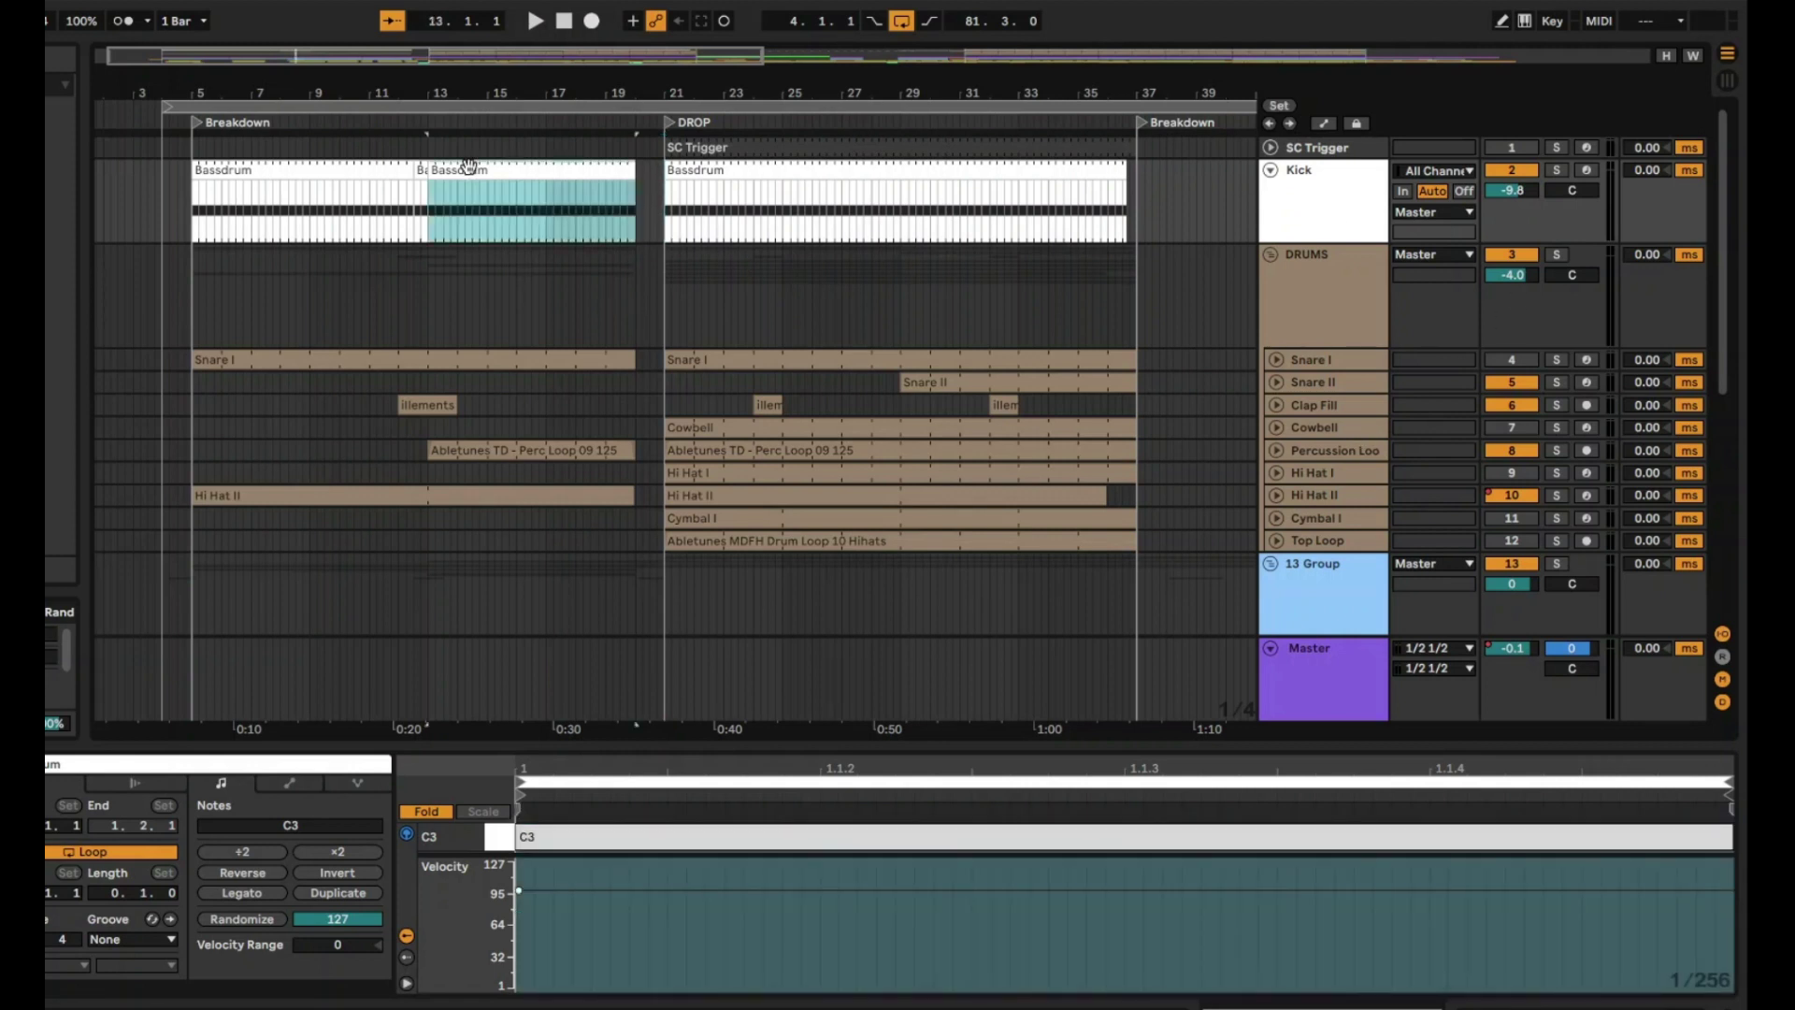
click(1557, 170)
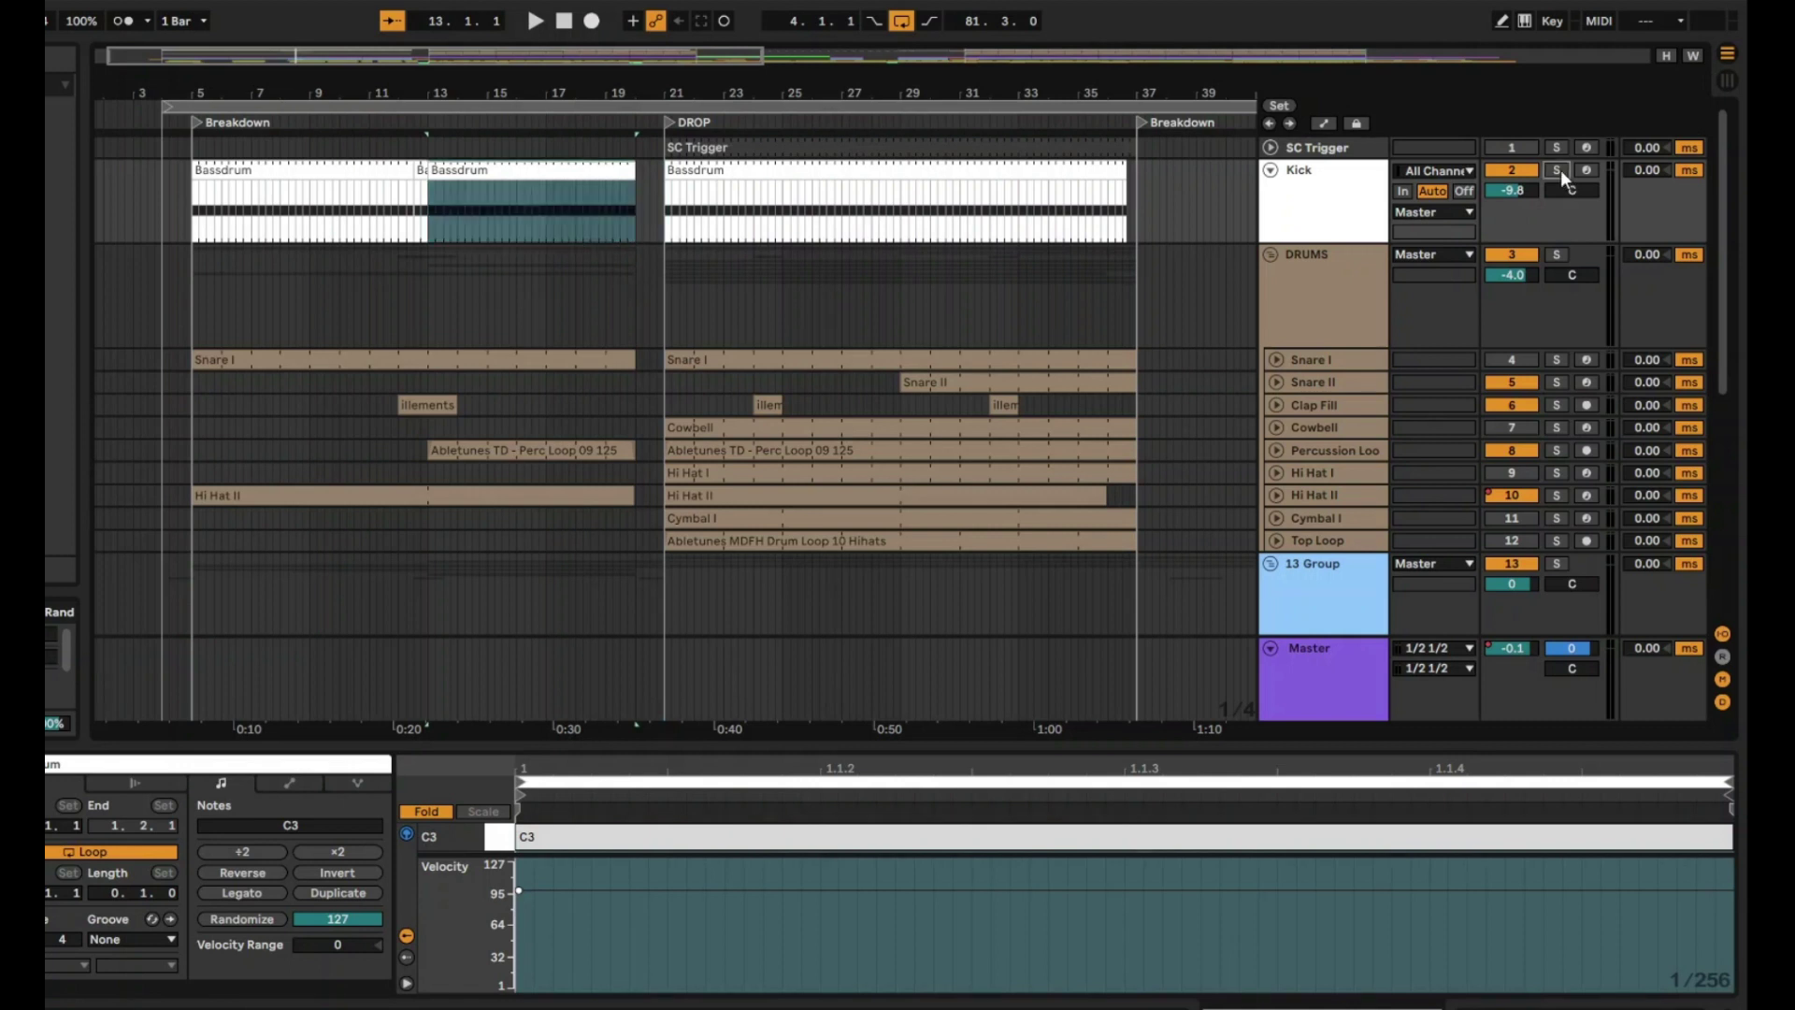
click(272, 176)
key(space)
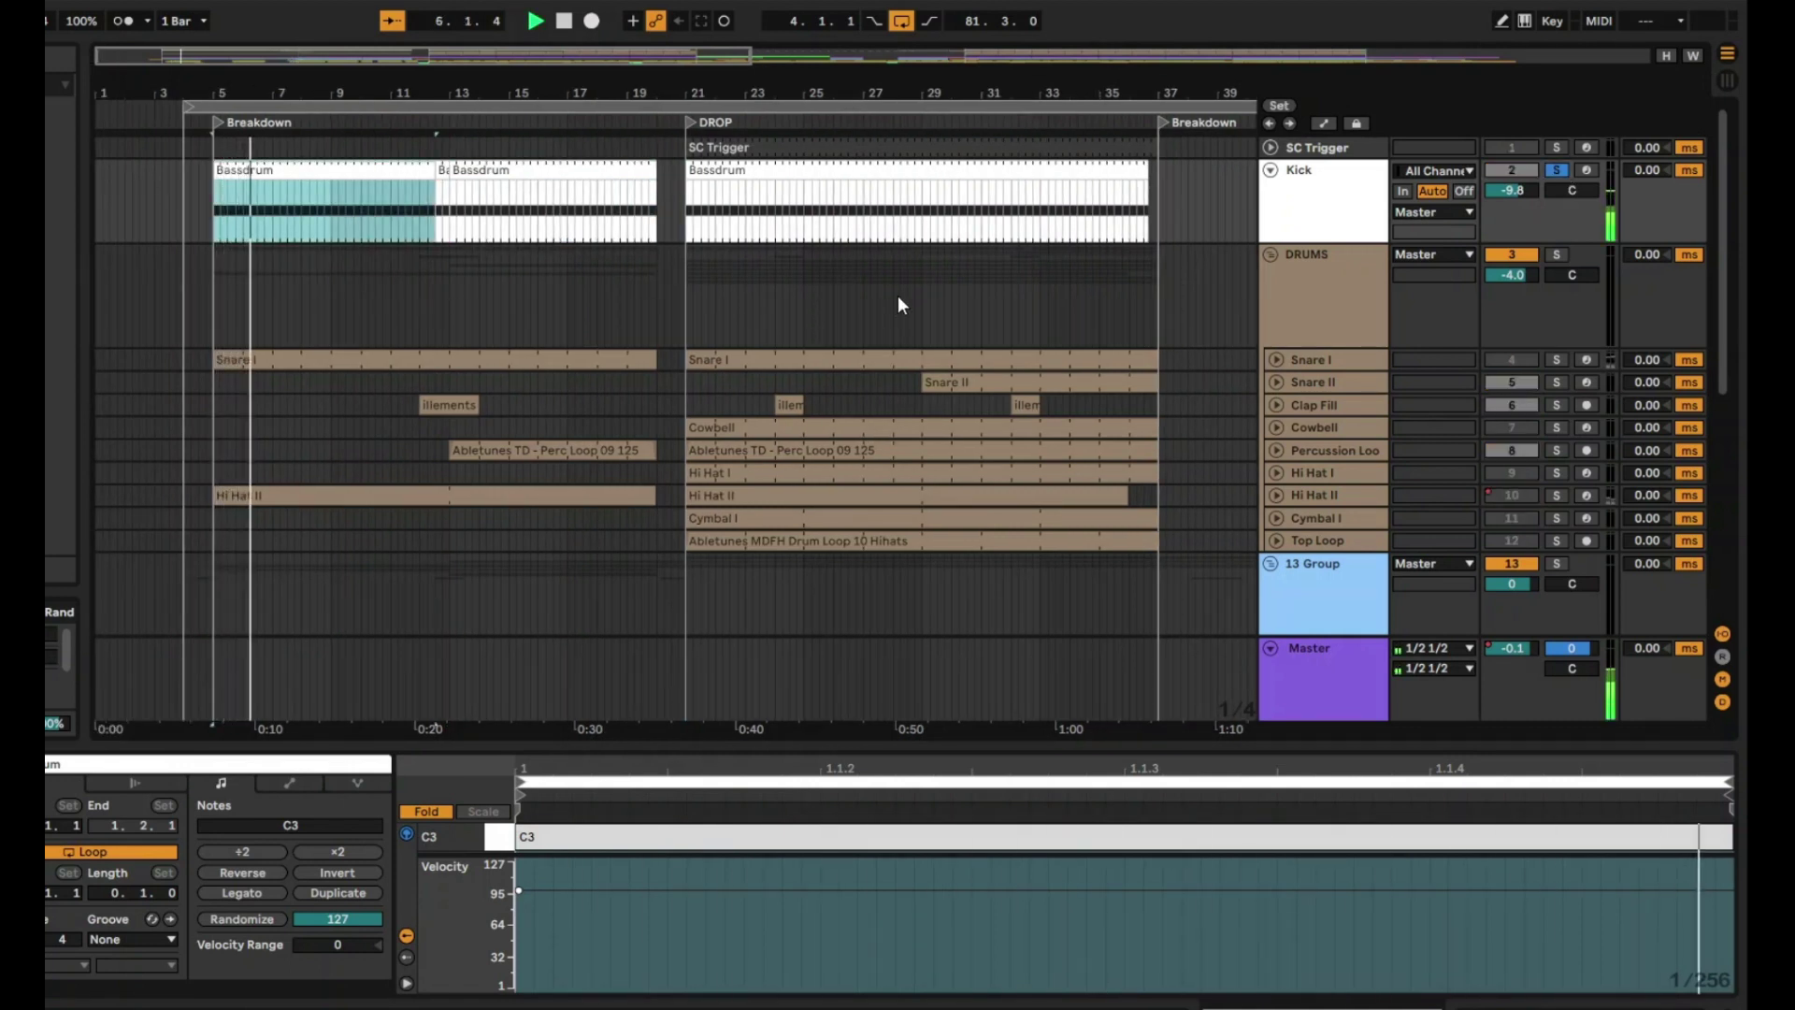
Step: Listen to the soloed kick in the first DROP, from the section's start and again from bar 29
key(space)
click(881, 169)
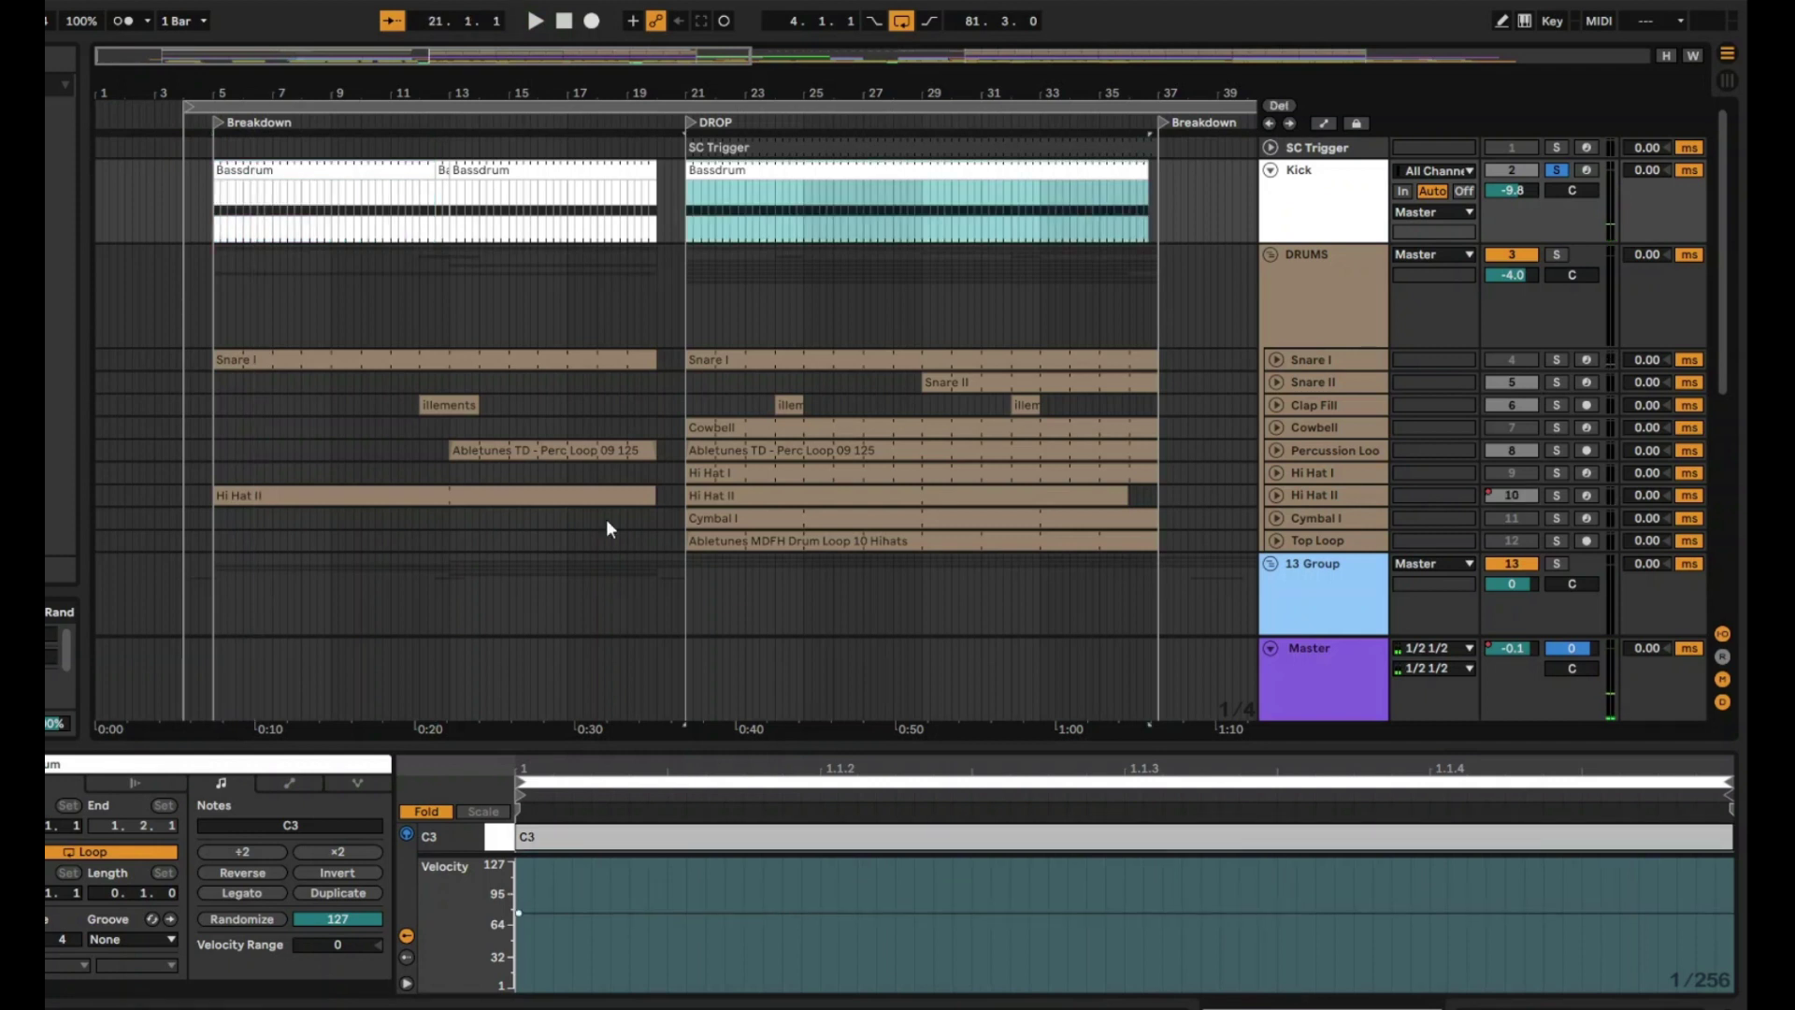
key(space)
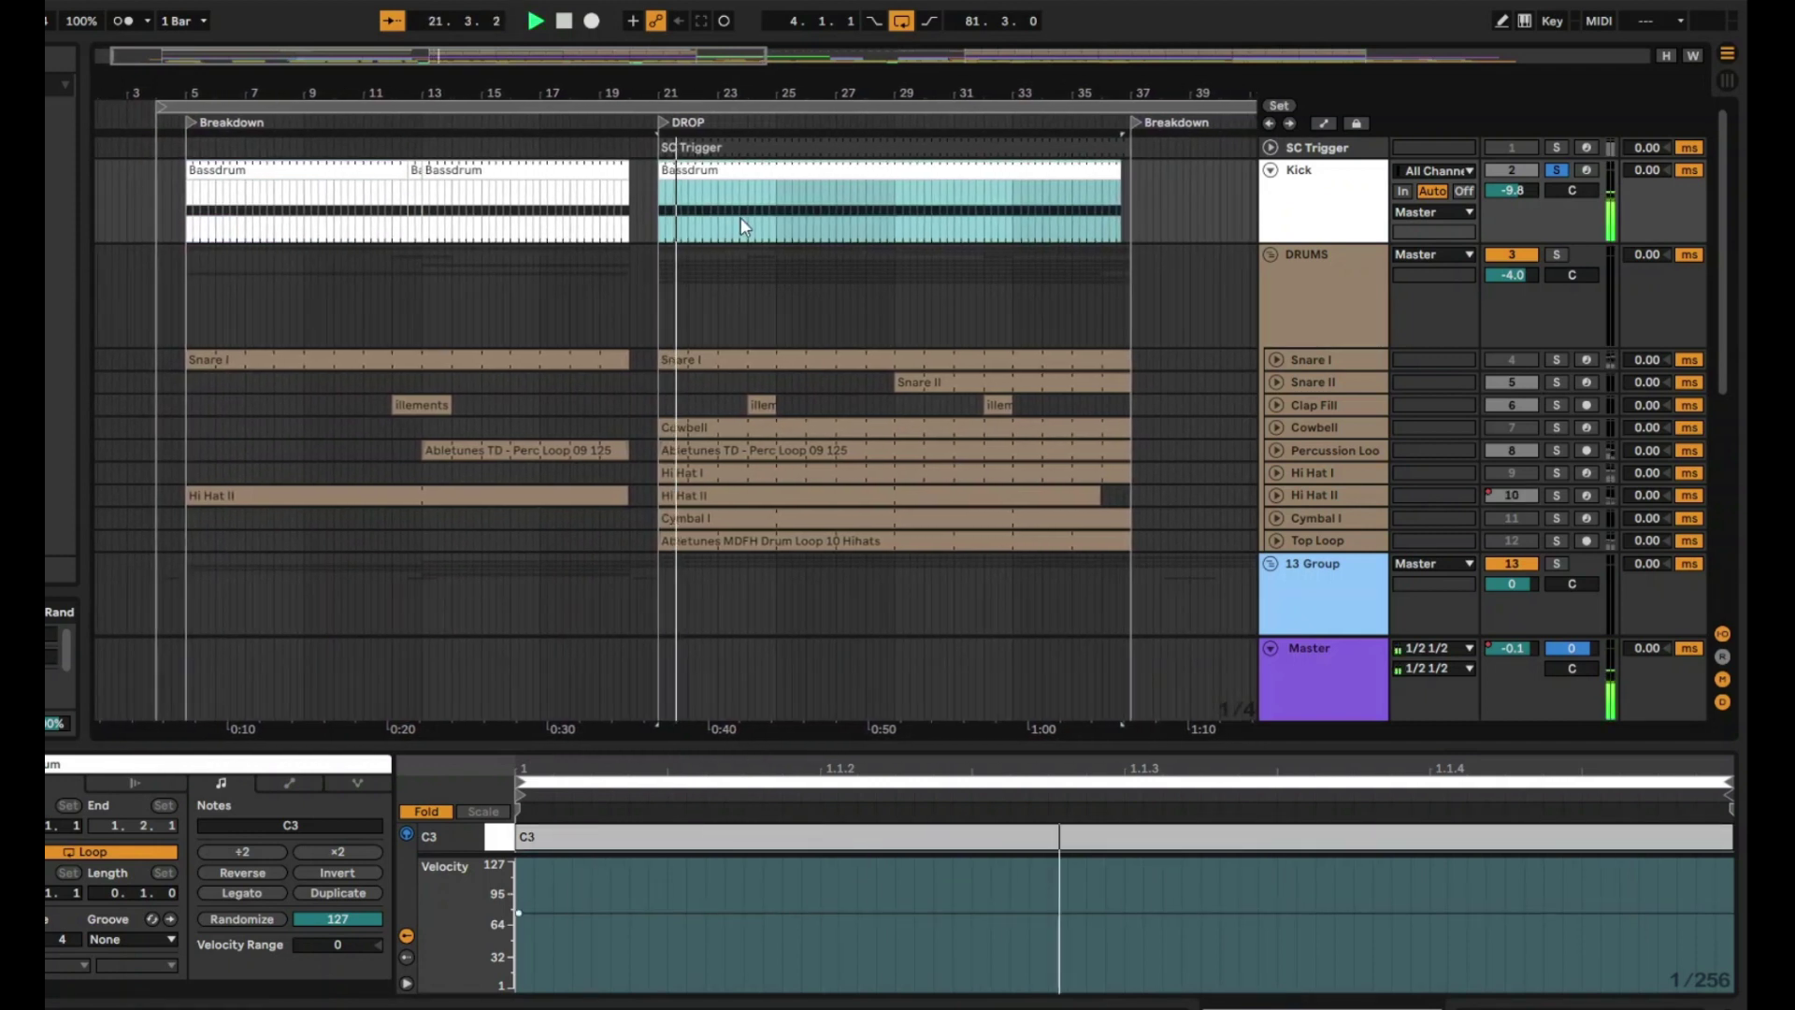
key(space)
click(884, 198)
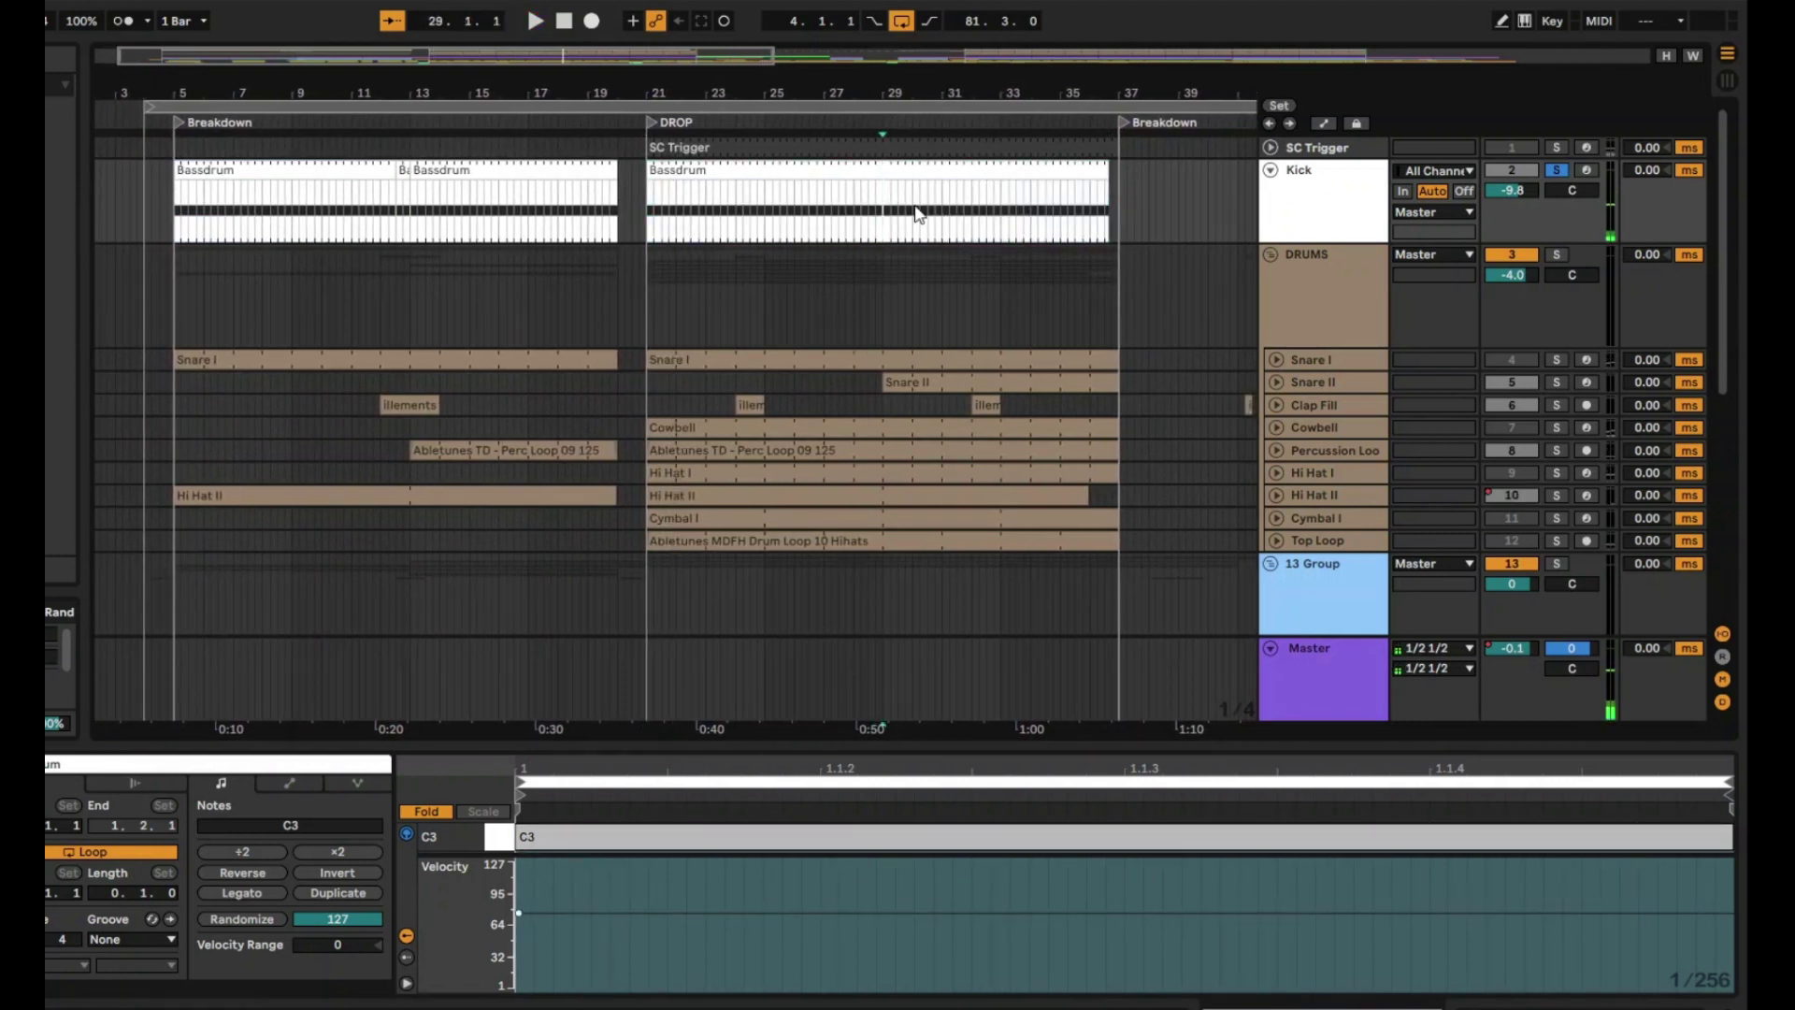
key(space)
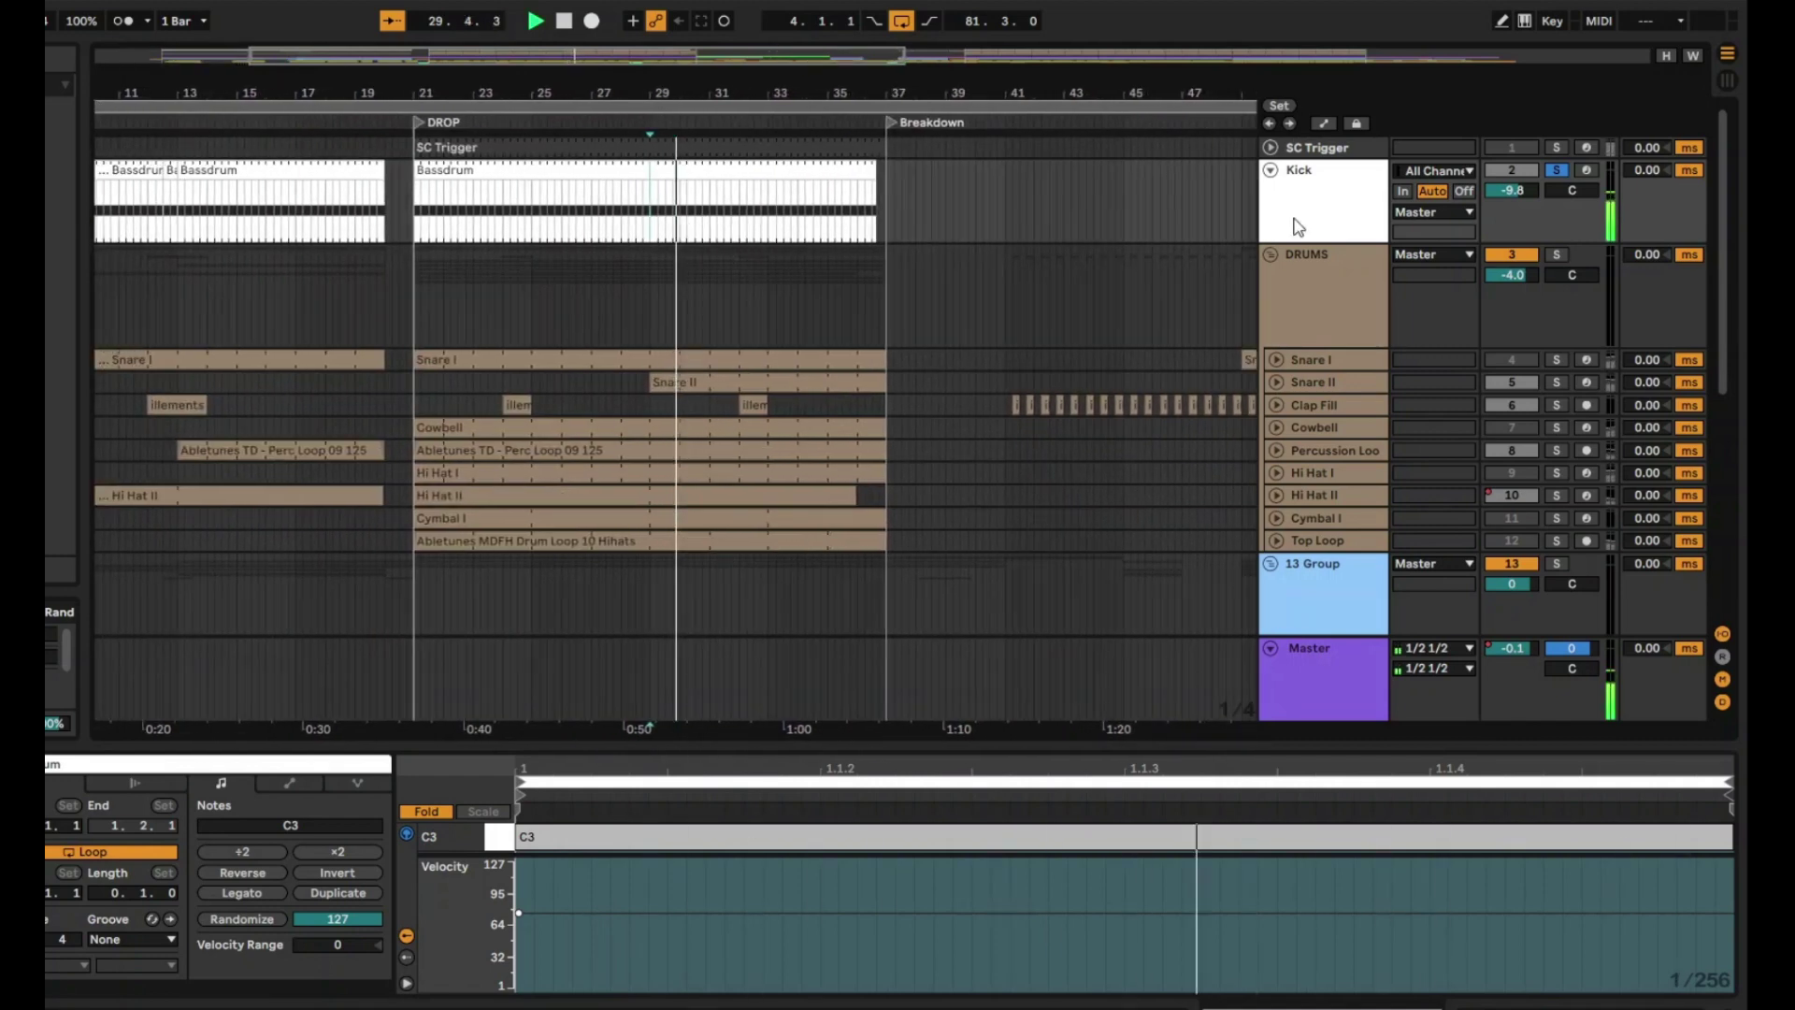
Step: Show the automation lanes and play the full arrangement from the first Breakdown
key(a)
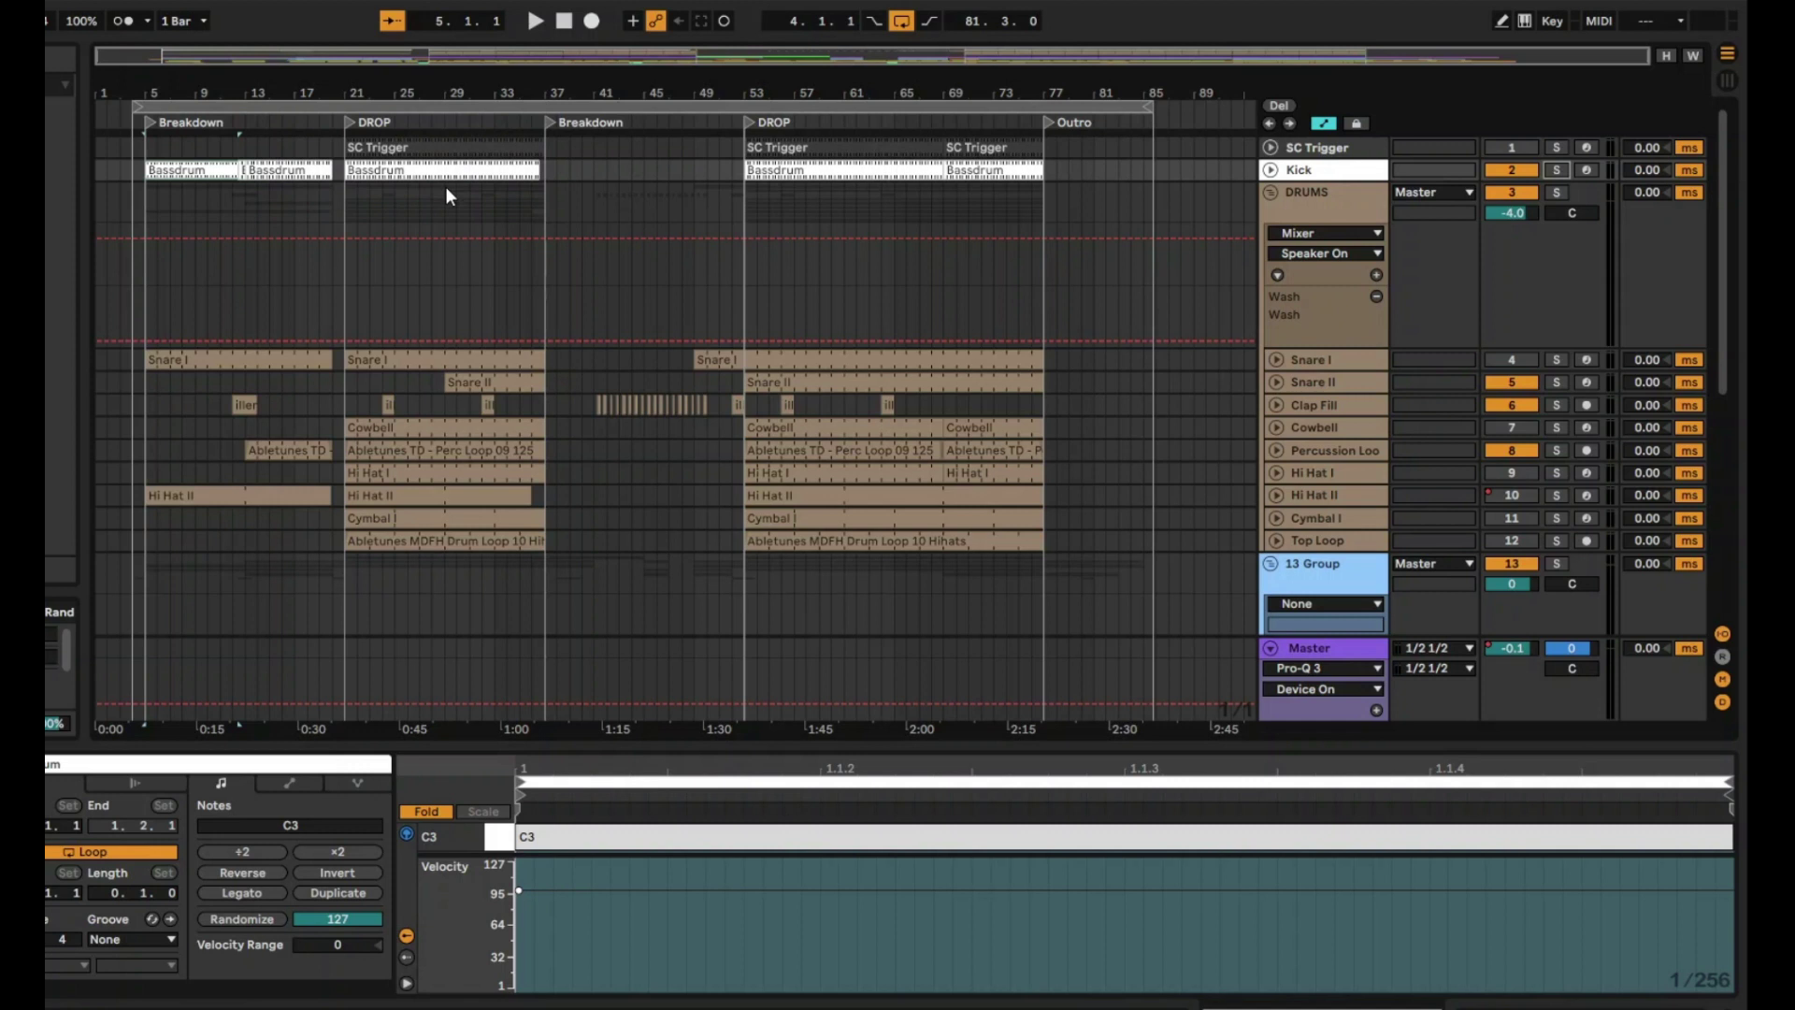
key(space)
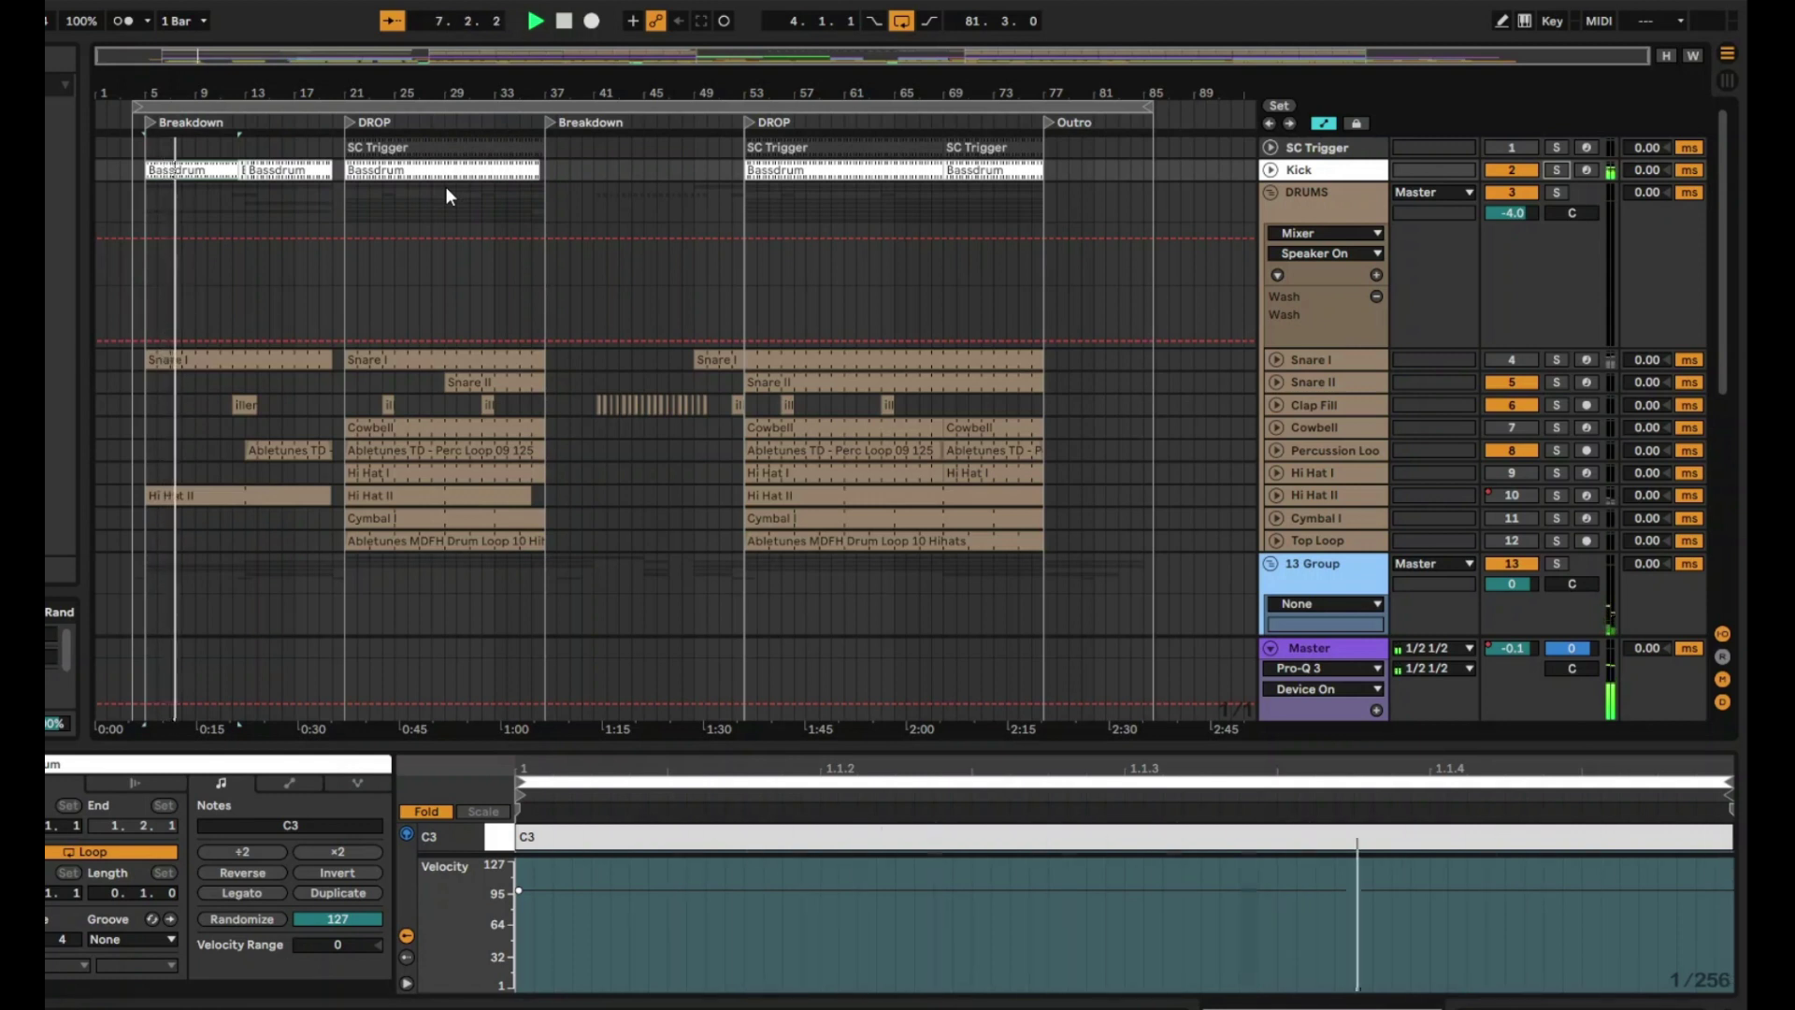
key(space)
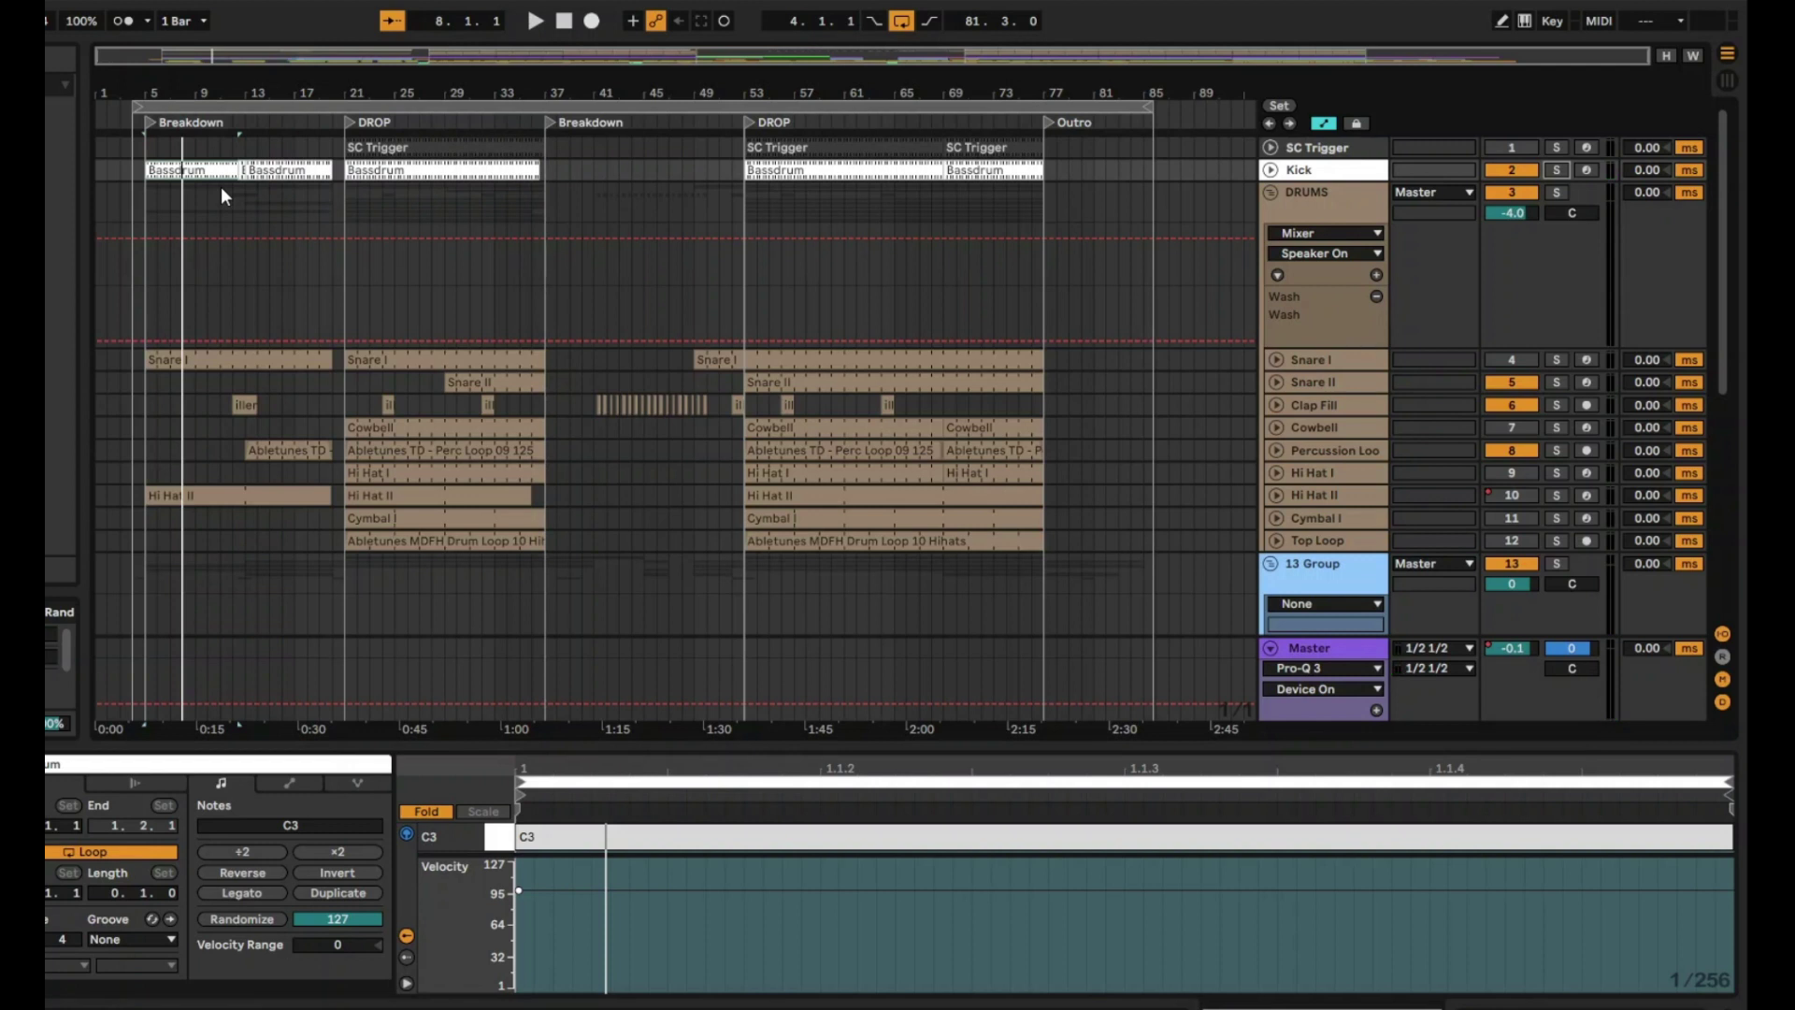
Step: Play the first DROP and unfold the Kick track to show its Auto Filter automation
click(407, 121)
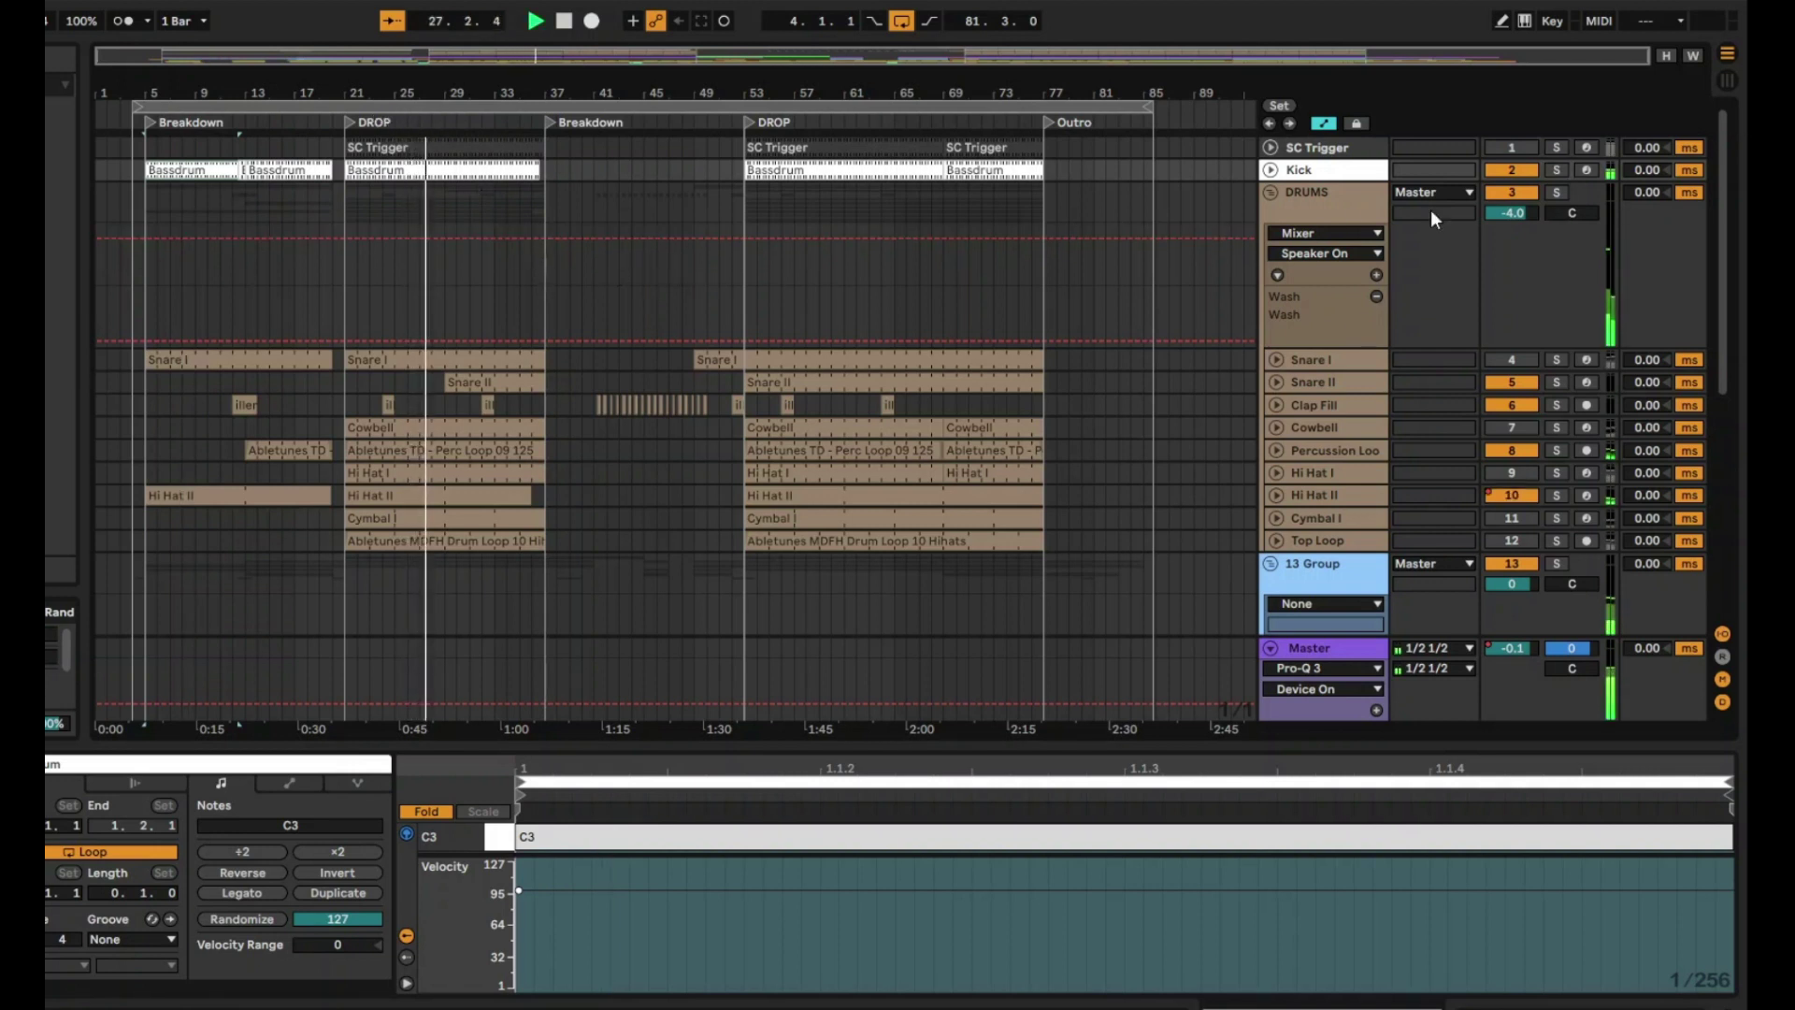
click(1271, 171)
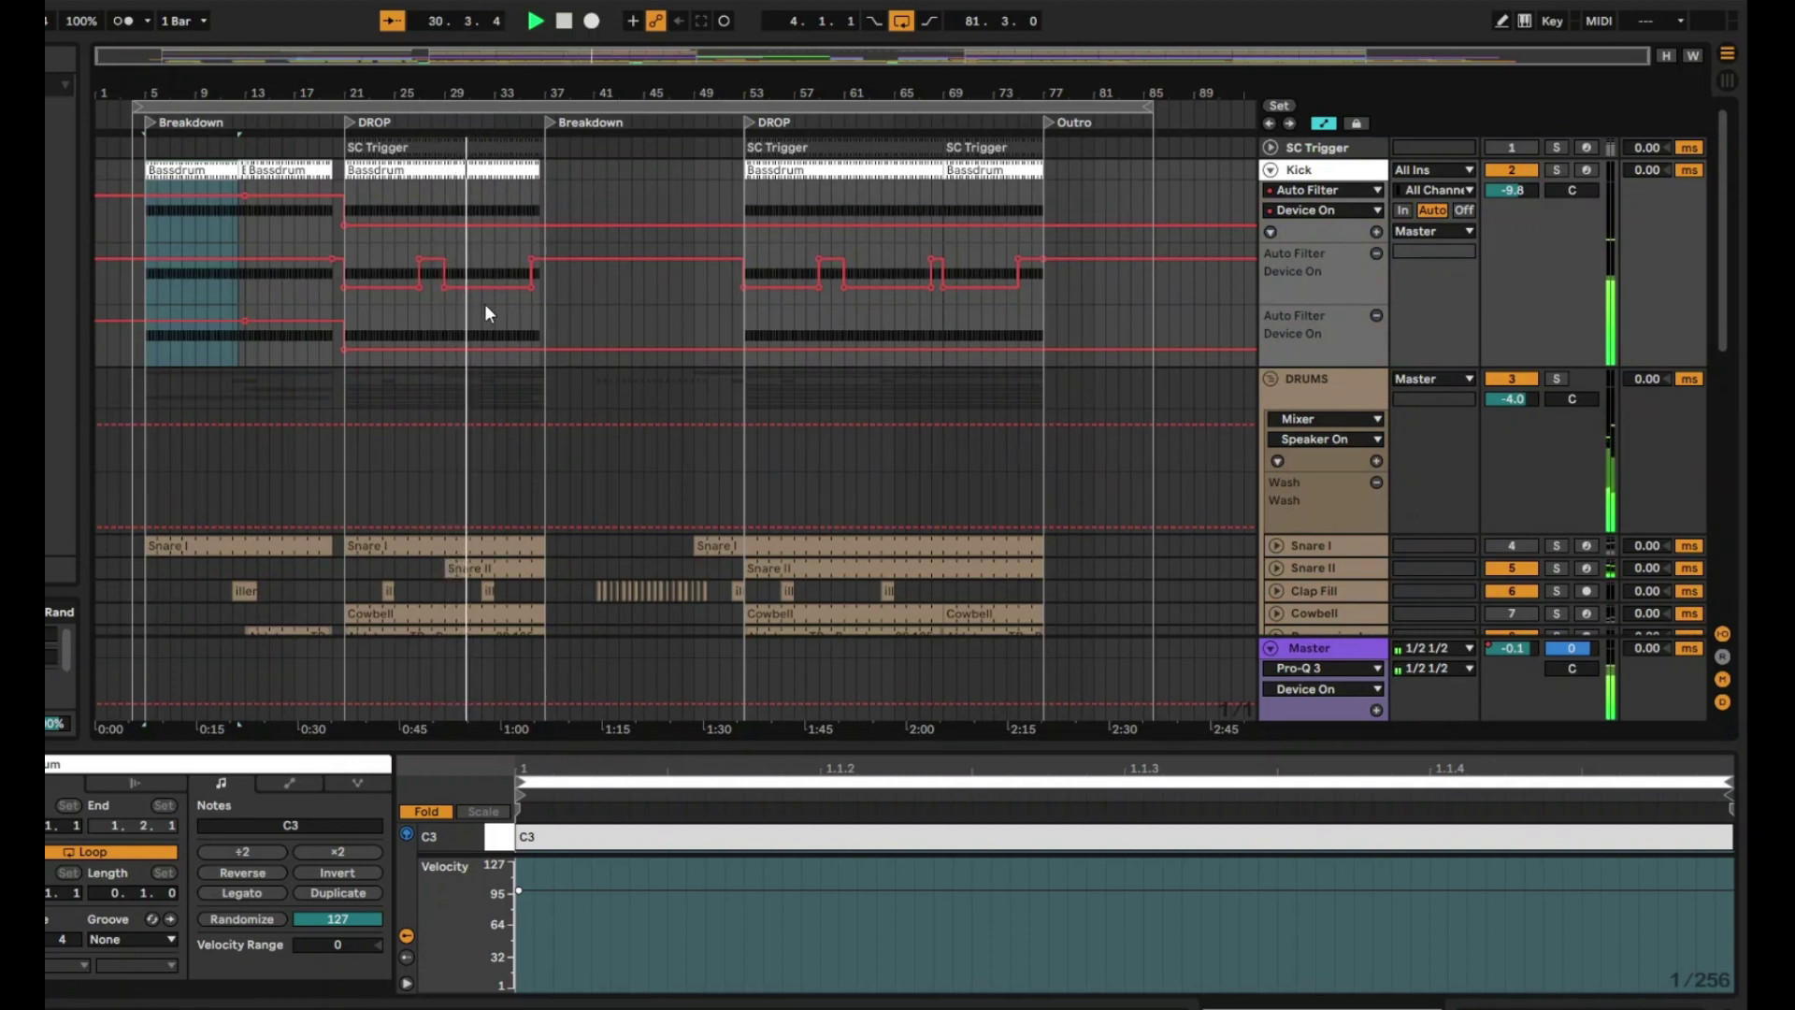
key(space)
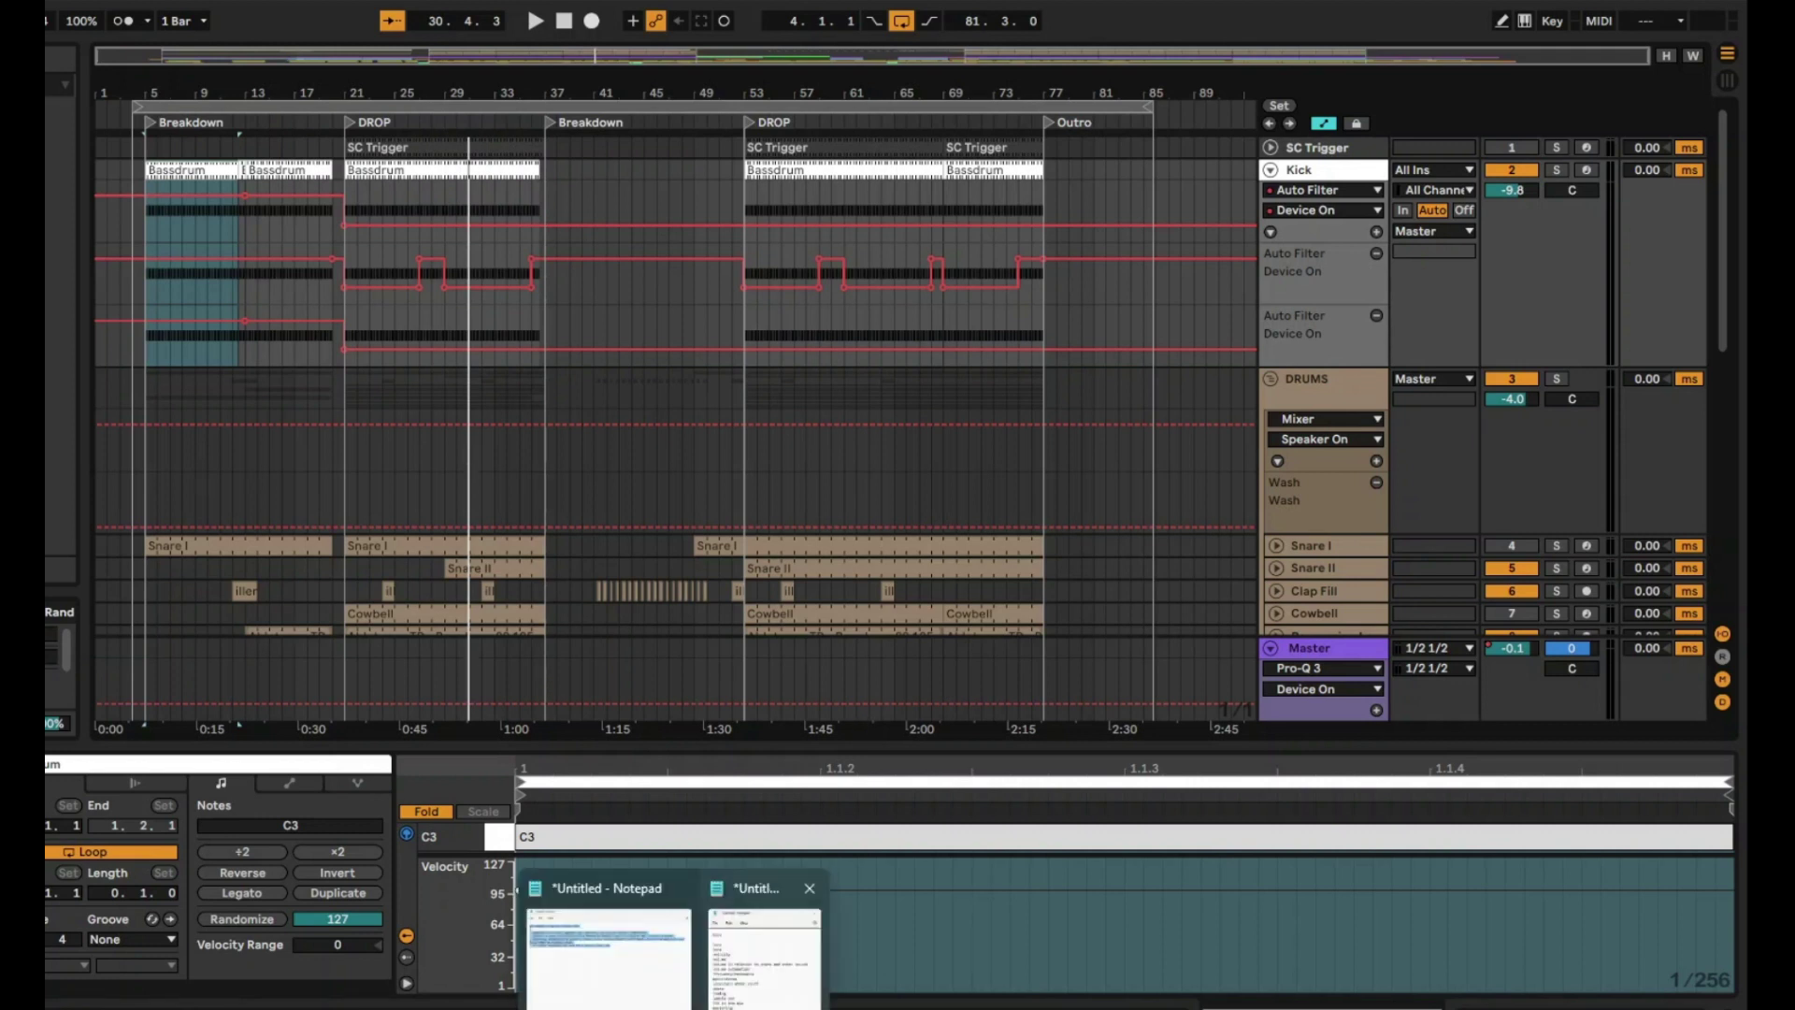
Step: Switch to the Notepad window with the kick checklist and go to its "tune" item
click(739, 994)
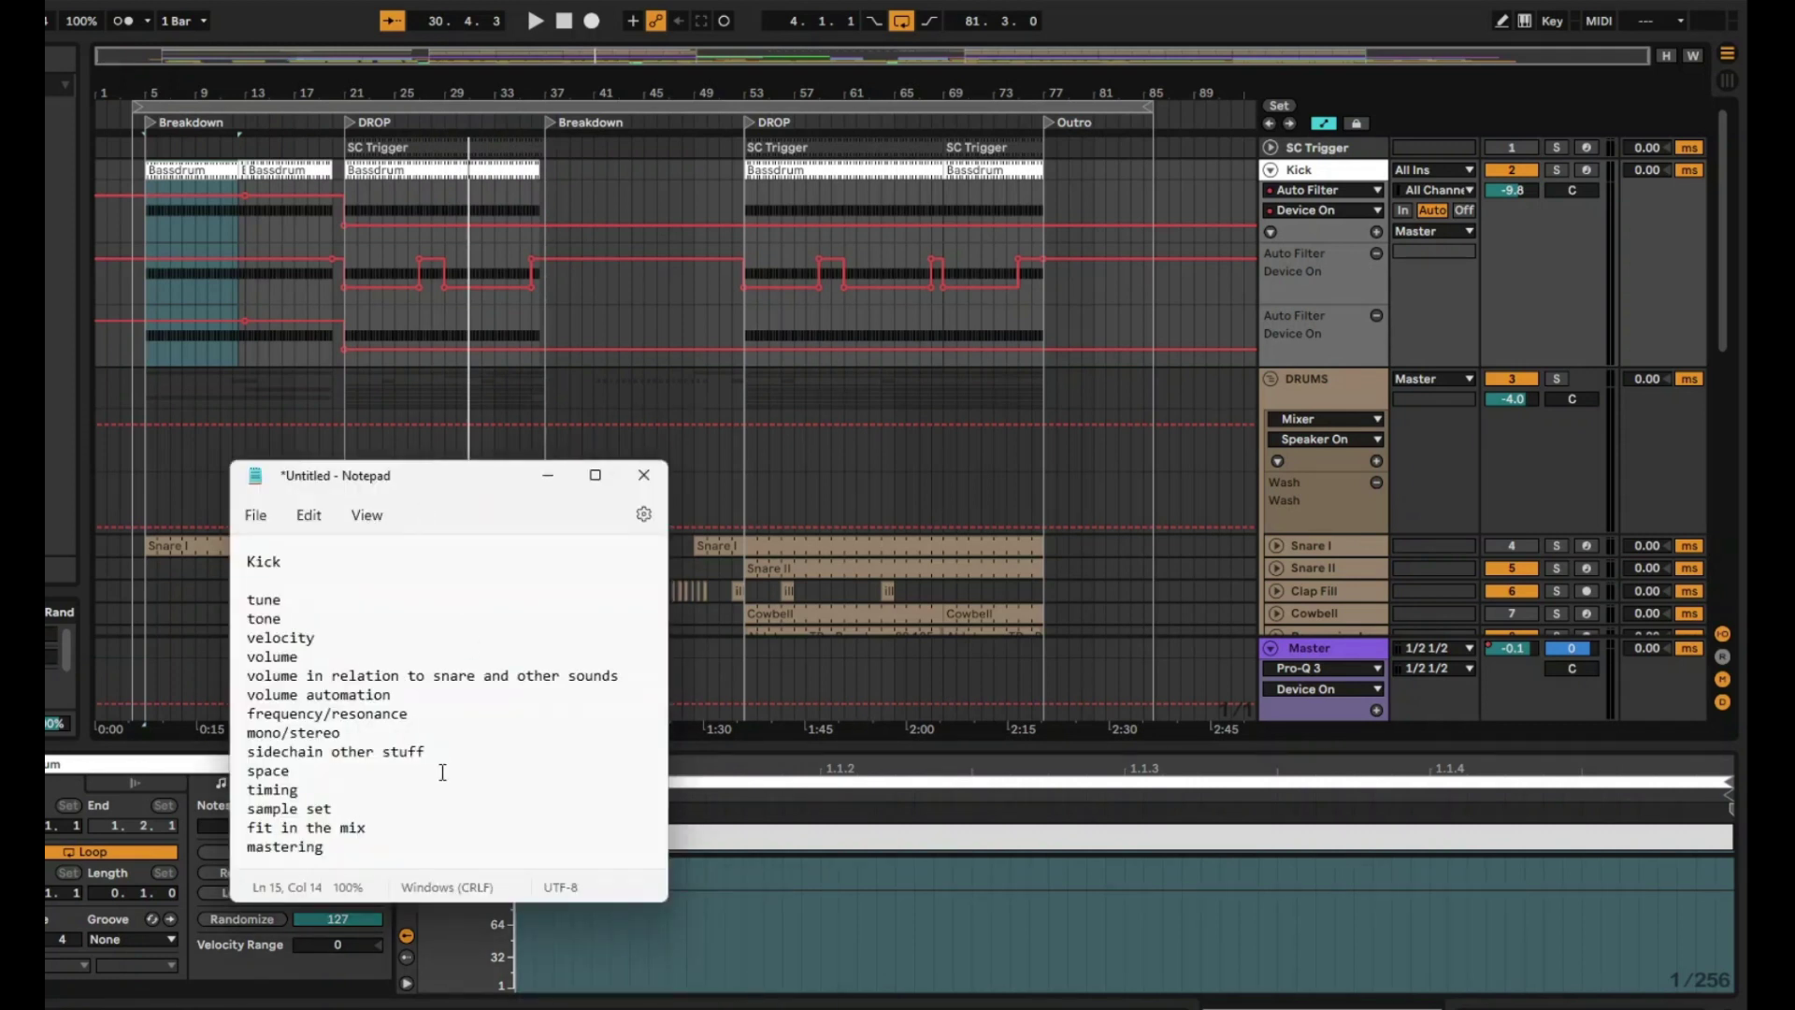
click(302, 591)
Step: Play the Kick track's Bassdrum clip in the first DROP with the track soloed
click(458, 182)
key(space)
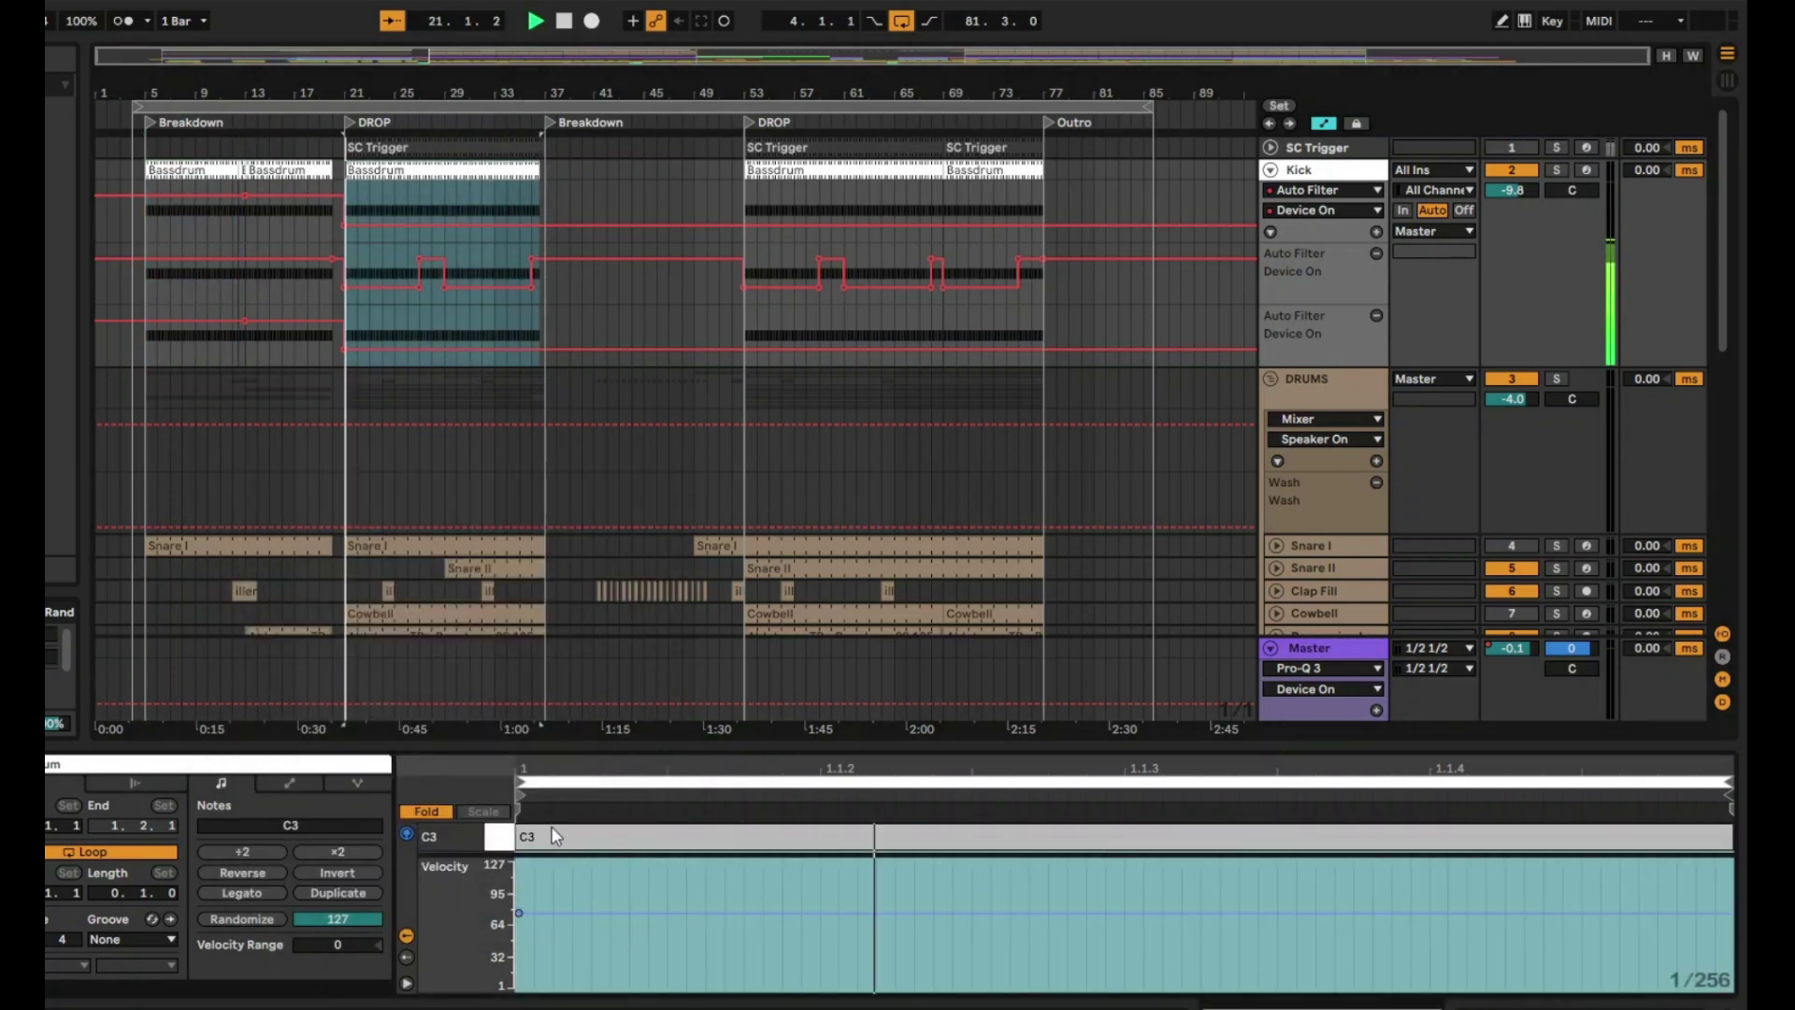
click(1557, 169)
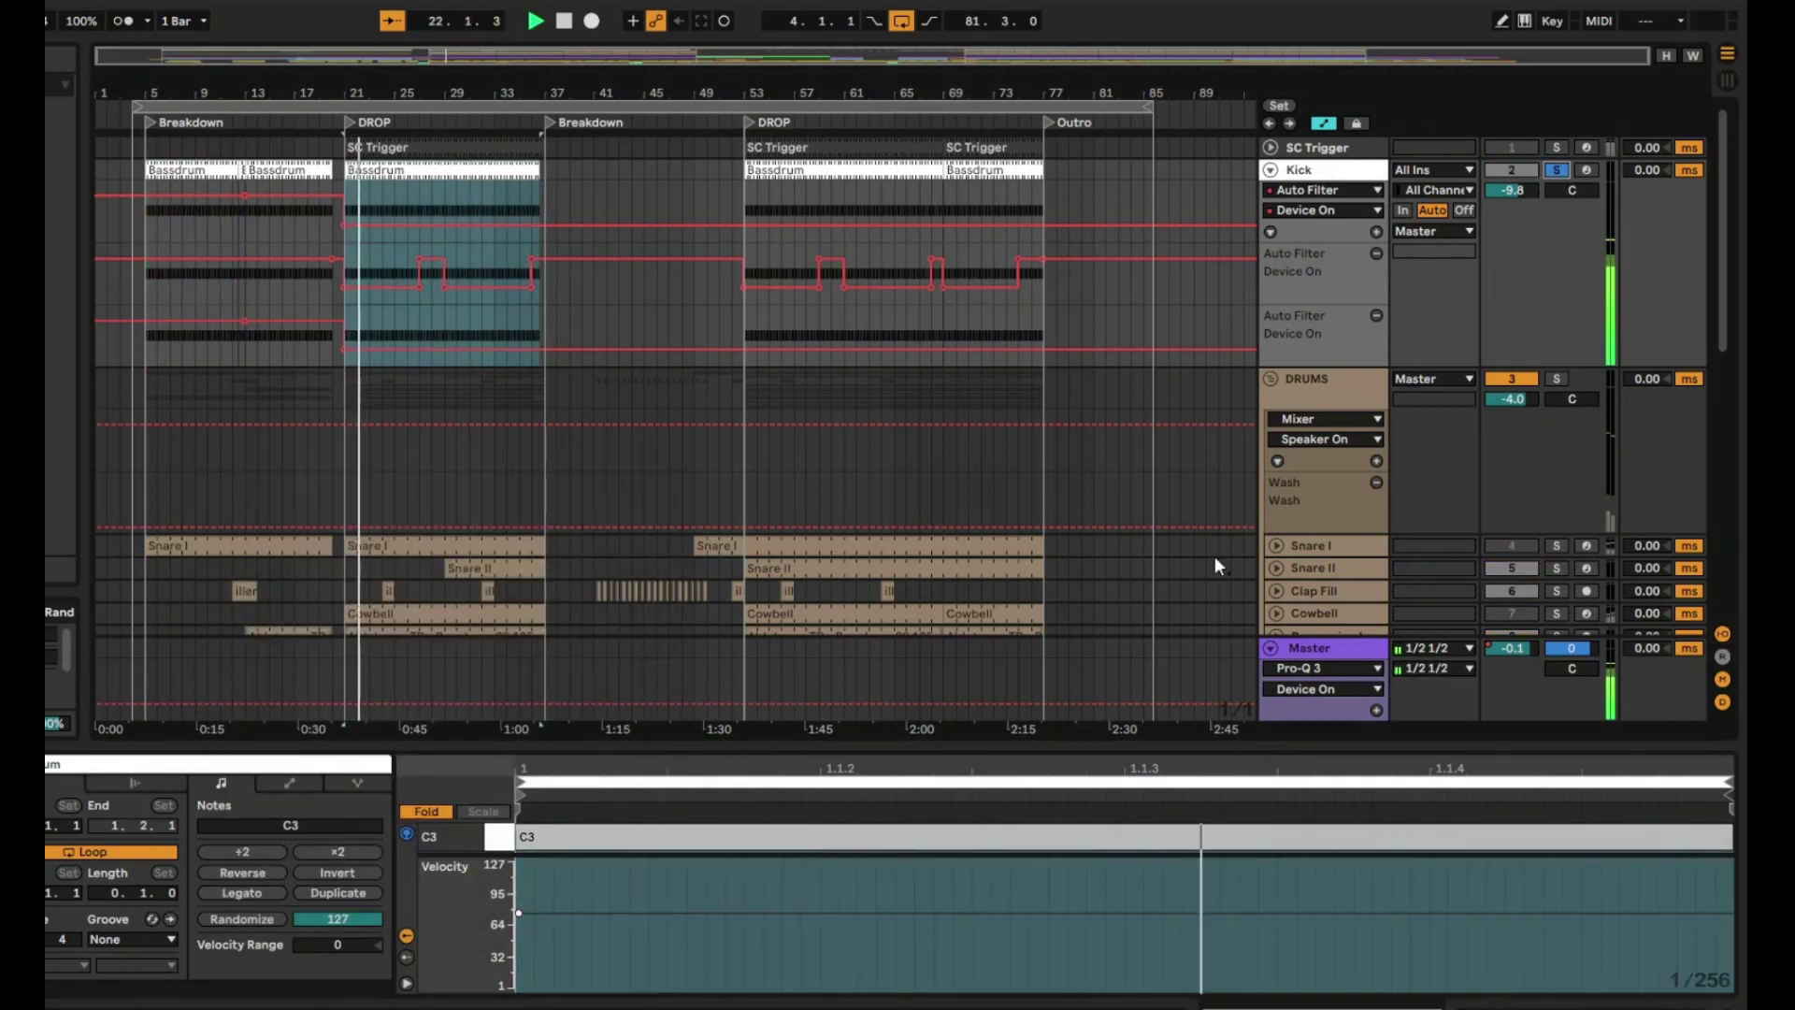
Step: Raise the velocity of the C3 note in the first DROP's kick clip during playback
click(637, 905)
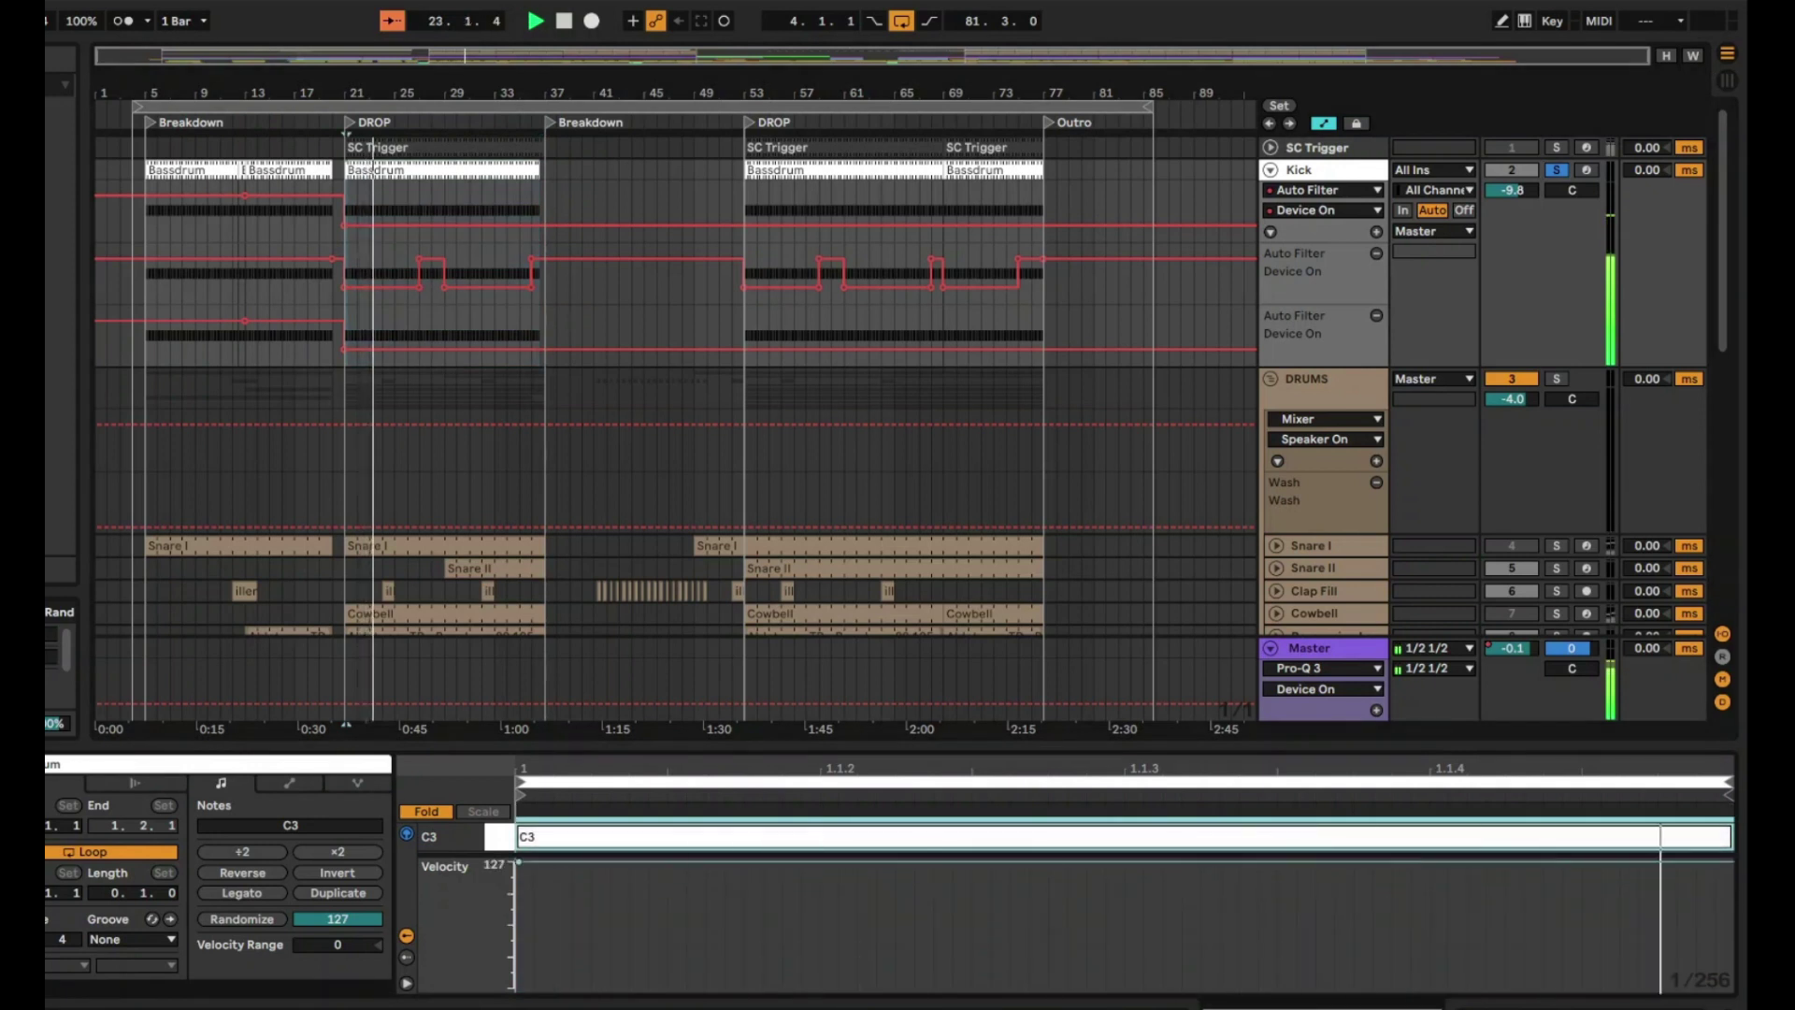
mouse_move(637, 869)
mouse_down()
mouse_move(637, 951)
mouse_move(635, 879)
mouse_up()
click(608, 911)
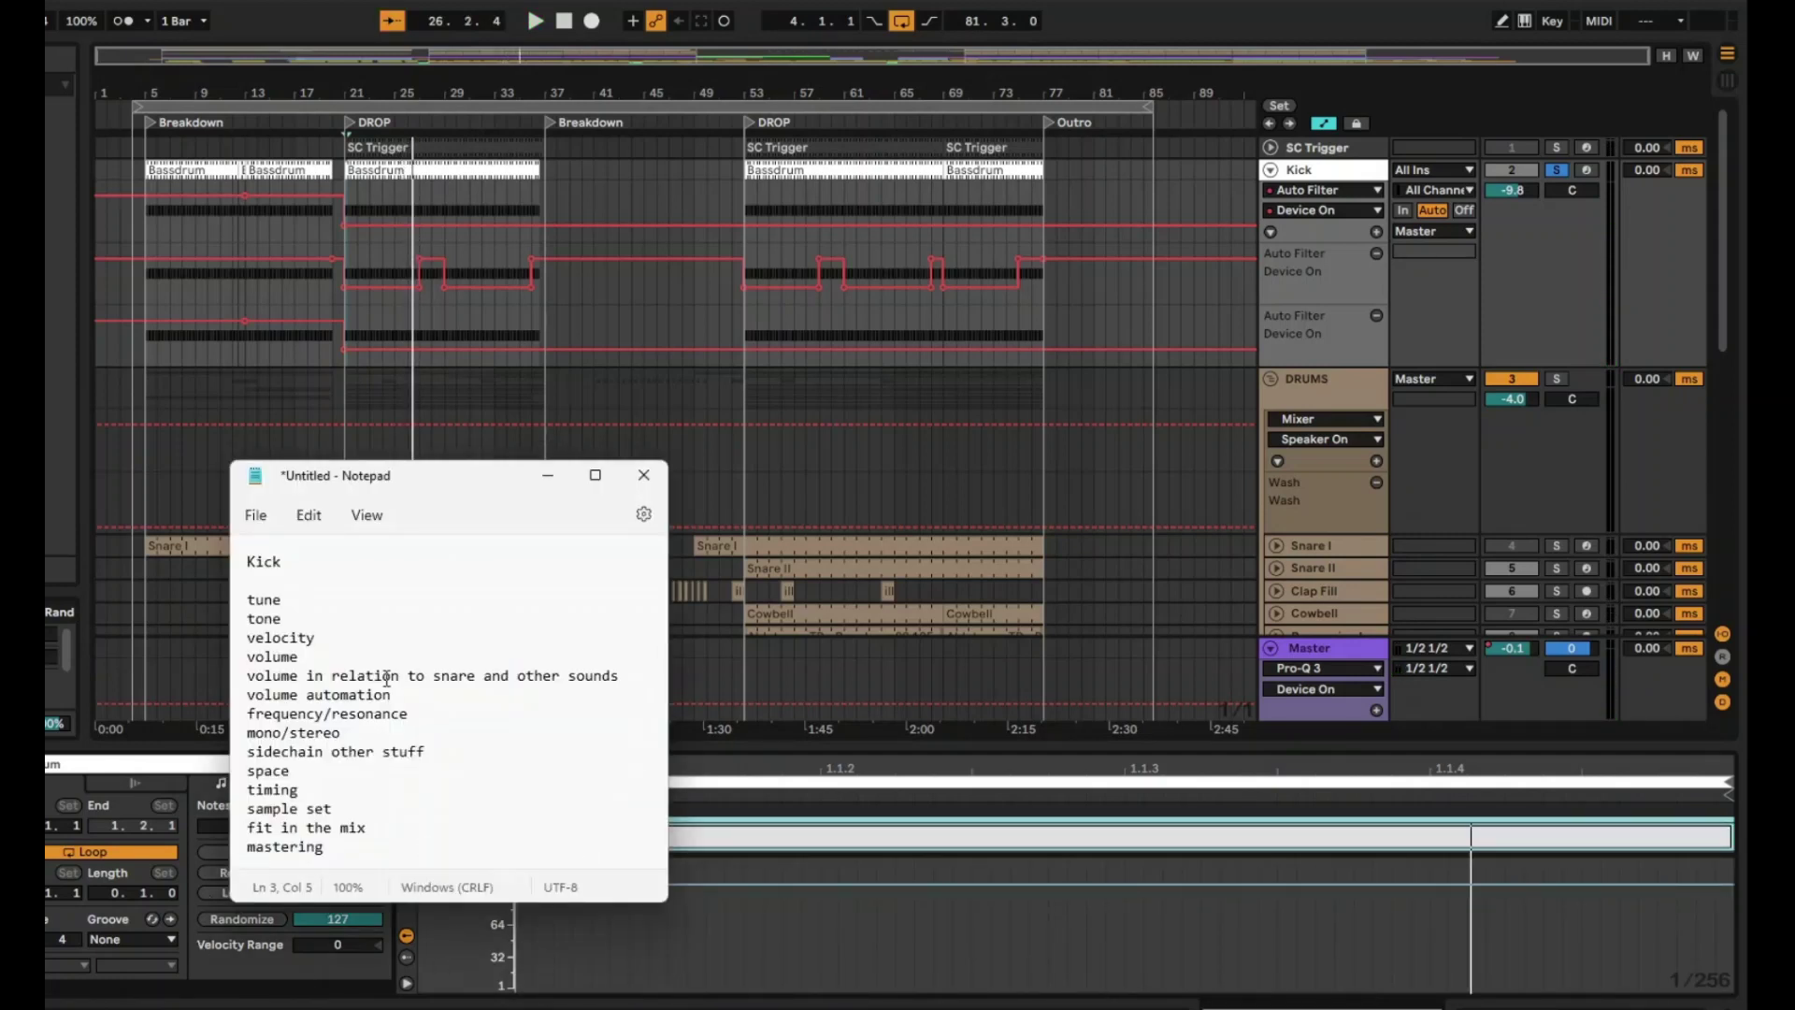
Step: Go through the checklist's volume, volume in relation to other sounds, volume automation and frequency/resonance items in Notepad
click(322, 653)
click(466, 679)
click(421, 692)
click(426, 720)
Step: On the Kick track's Utility device, switch from Mono to Bass Mono and set the bass mono frequency to 101 Hz
click(1356, 172)
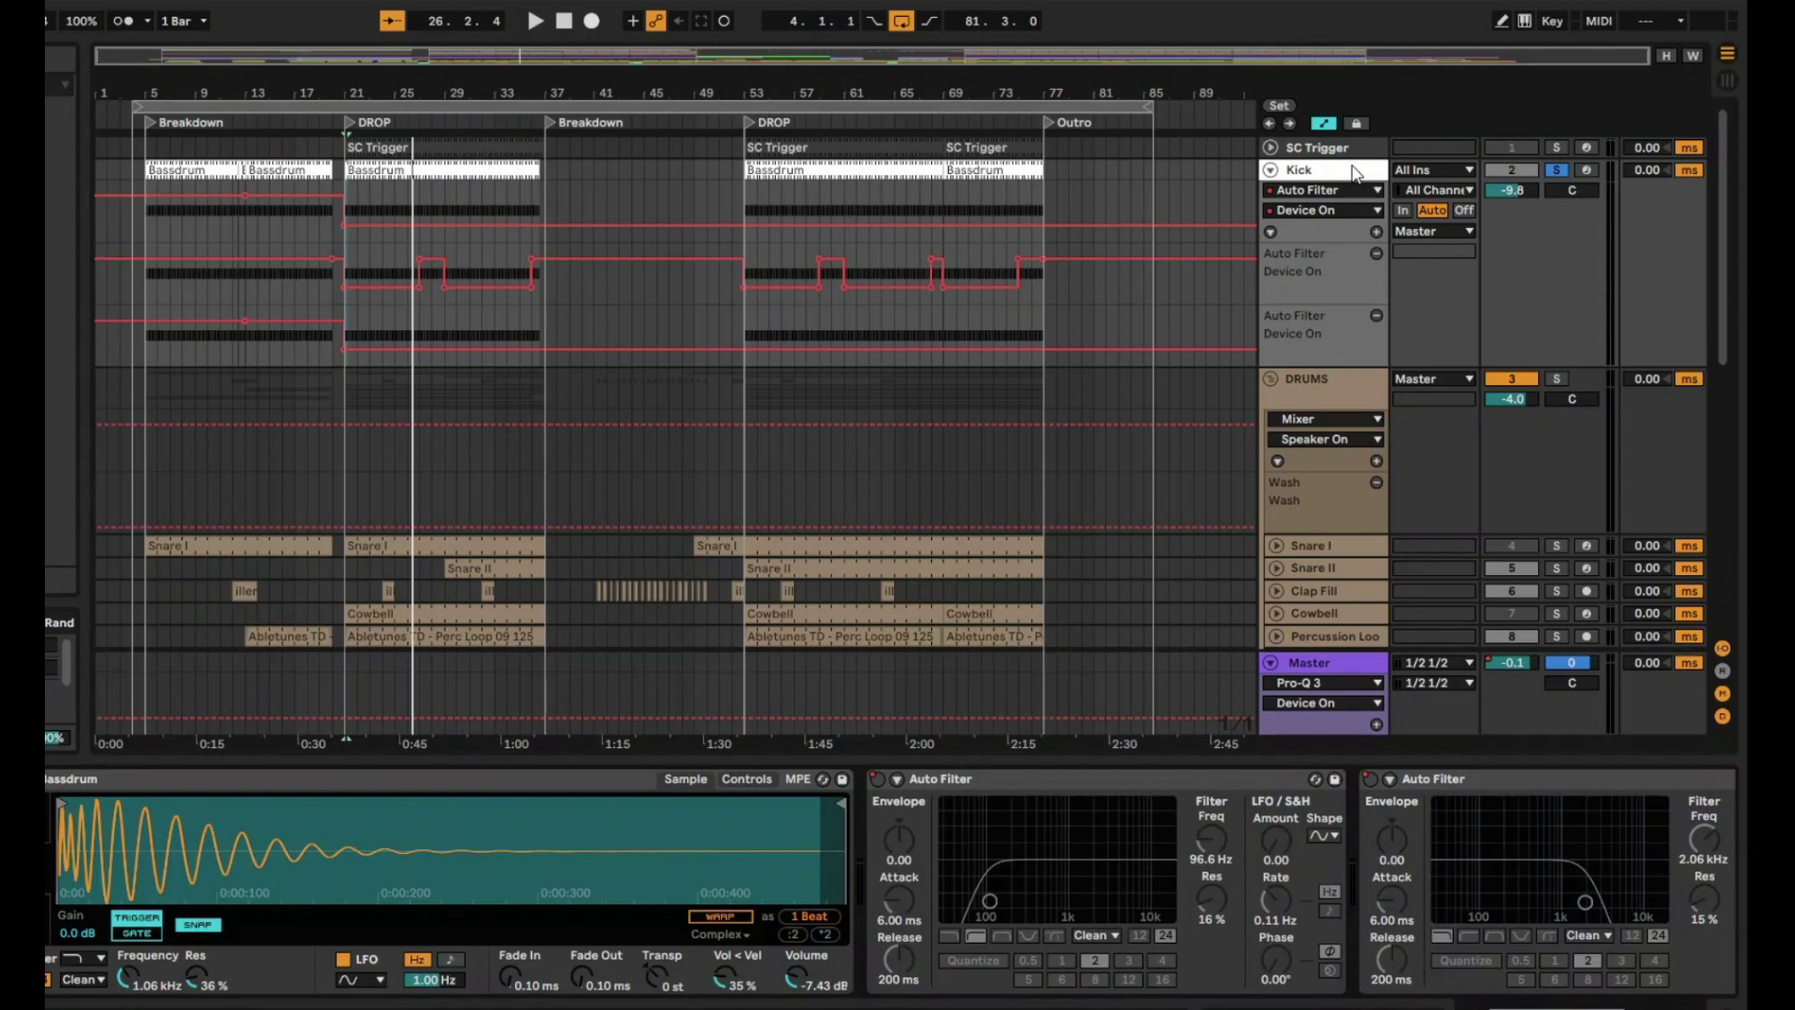
scroll(1667, 982, down, 5)
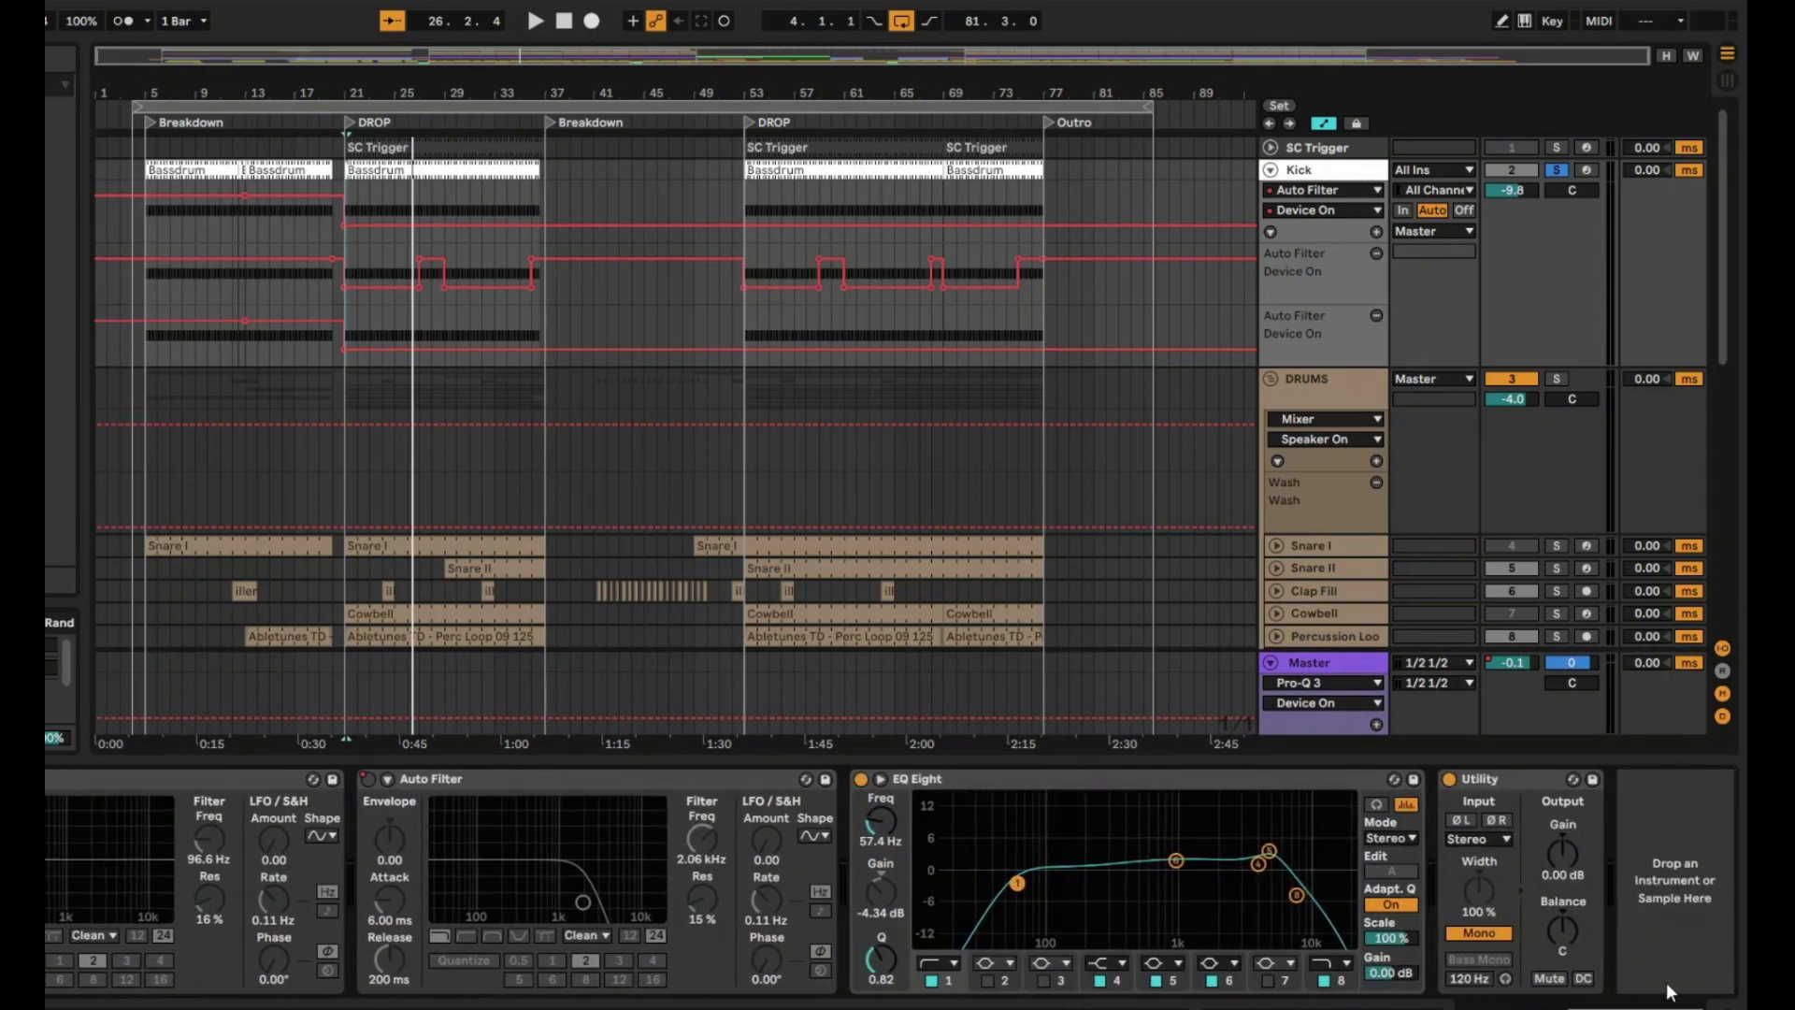
click(1535, 784)
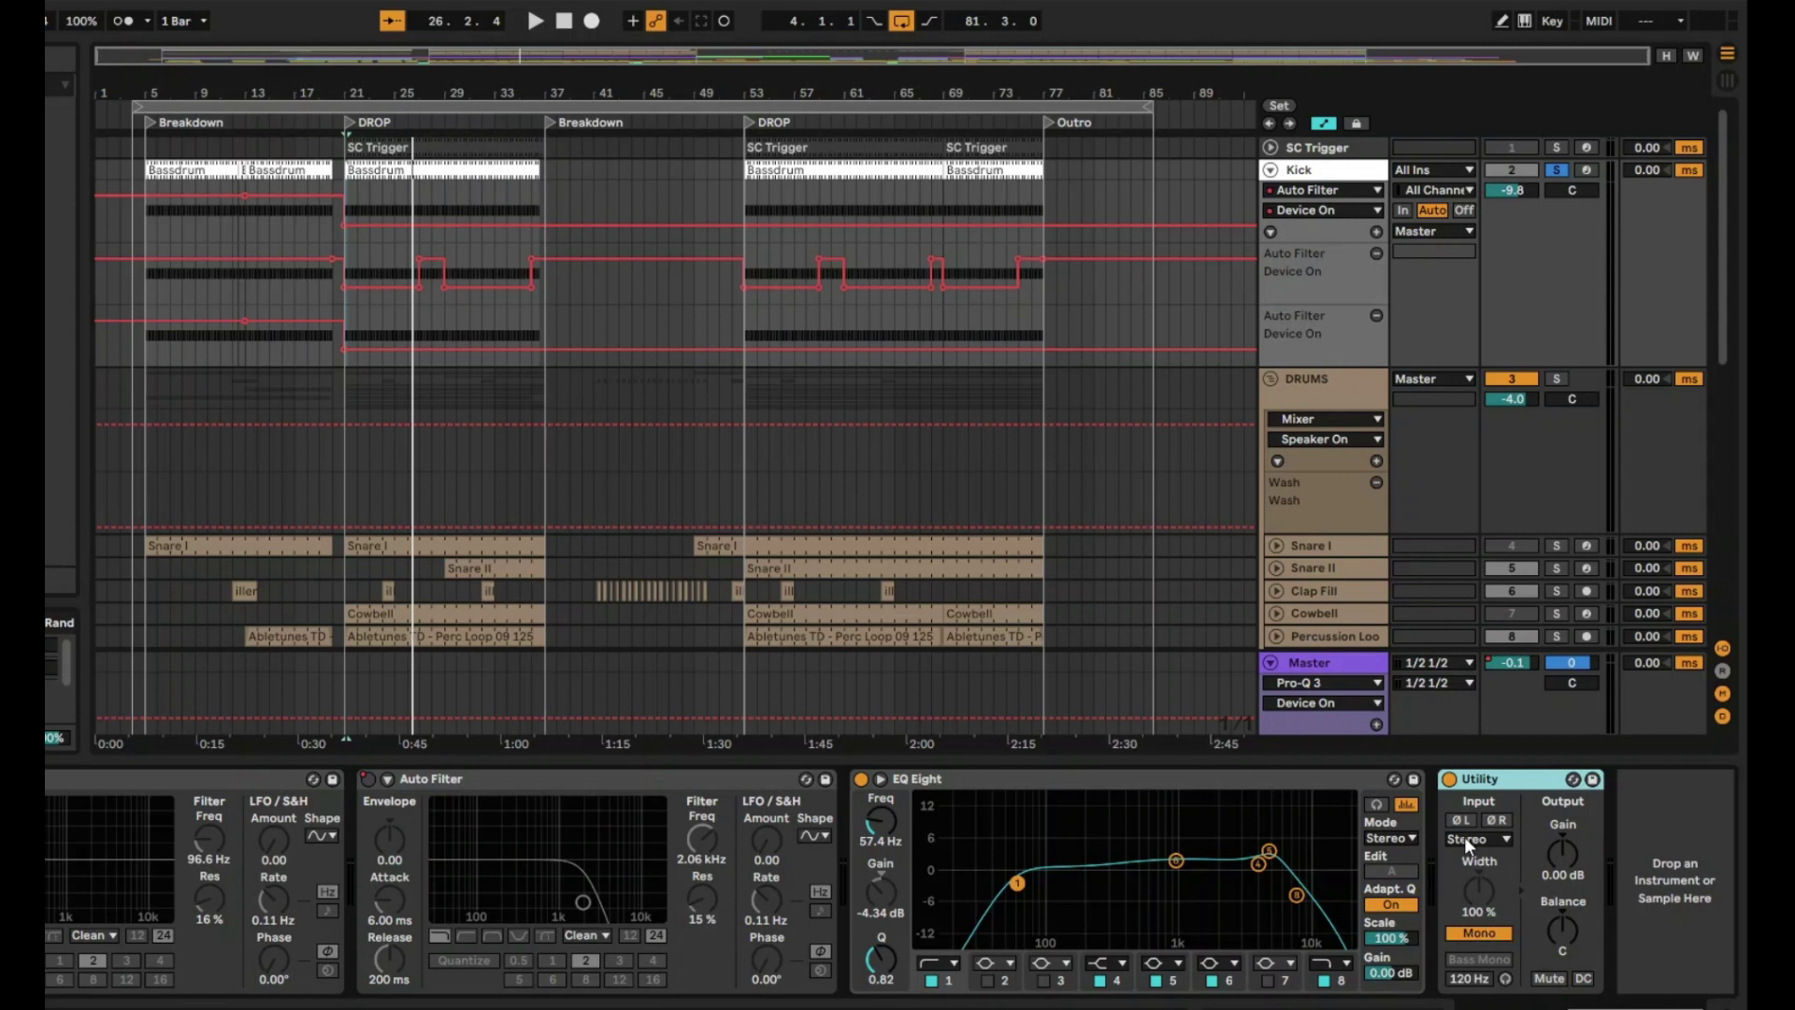
click(1489, 932)
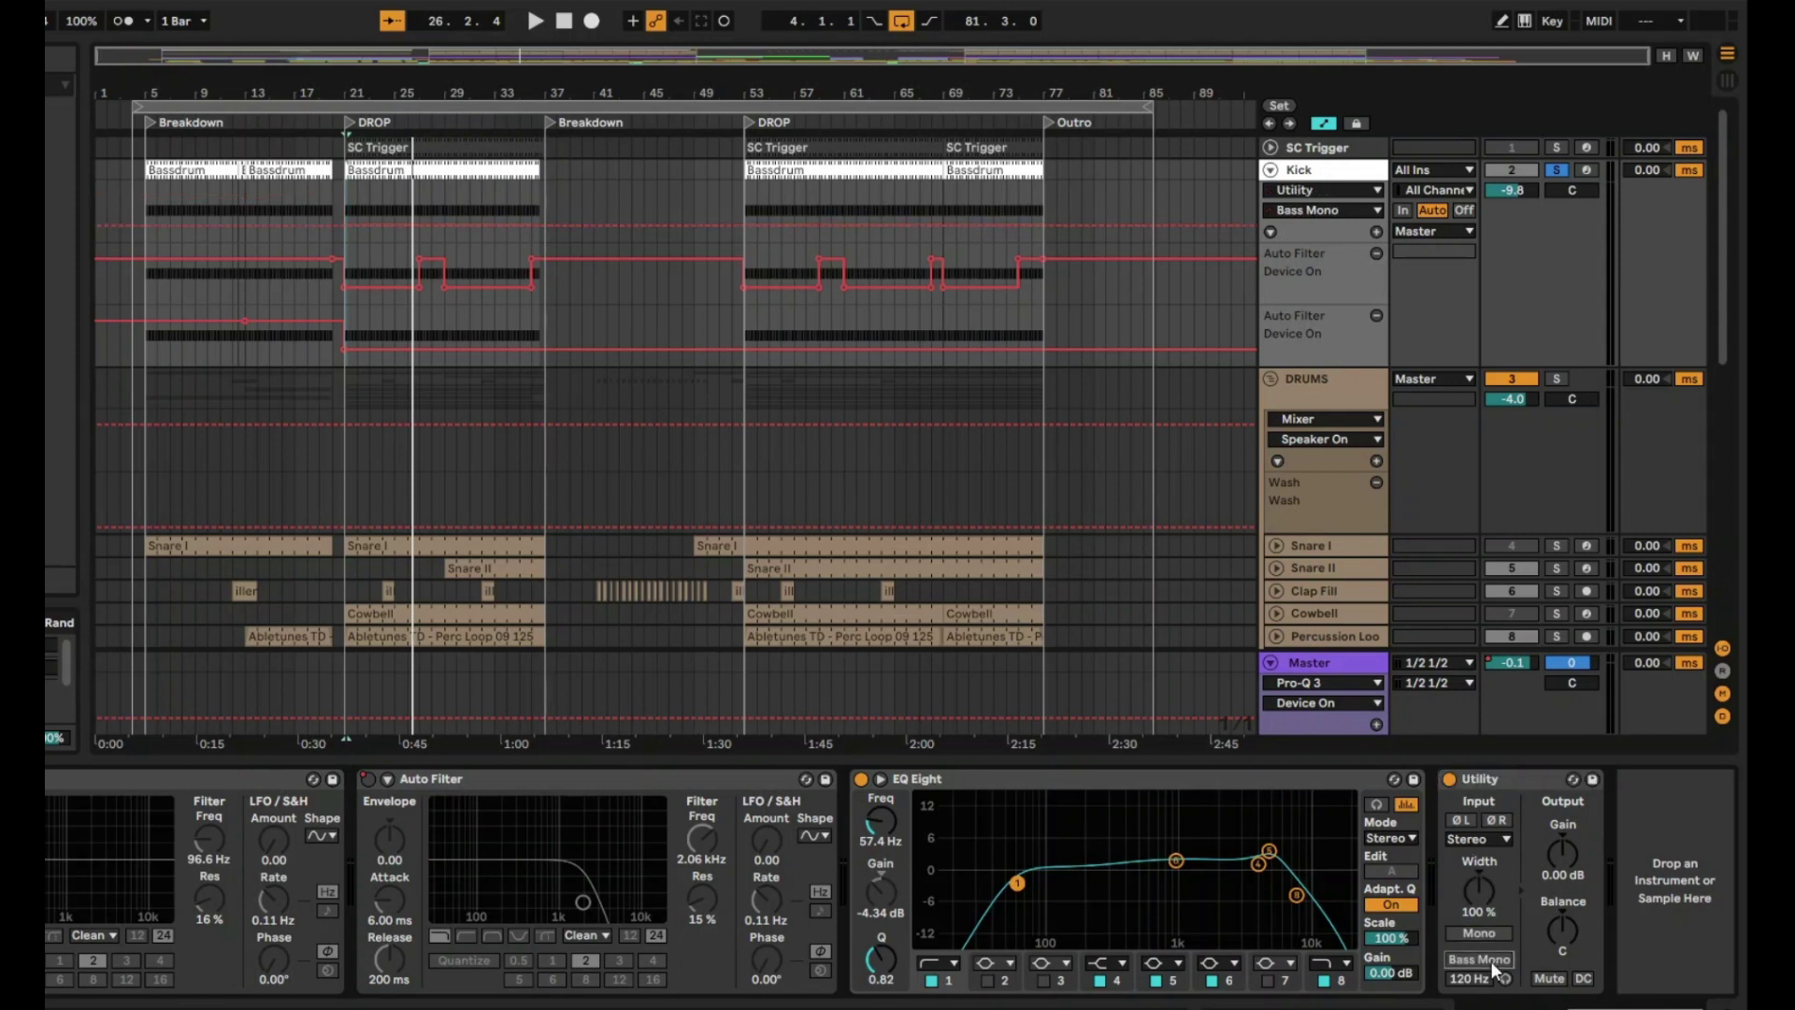
click(1491, 961)
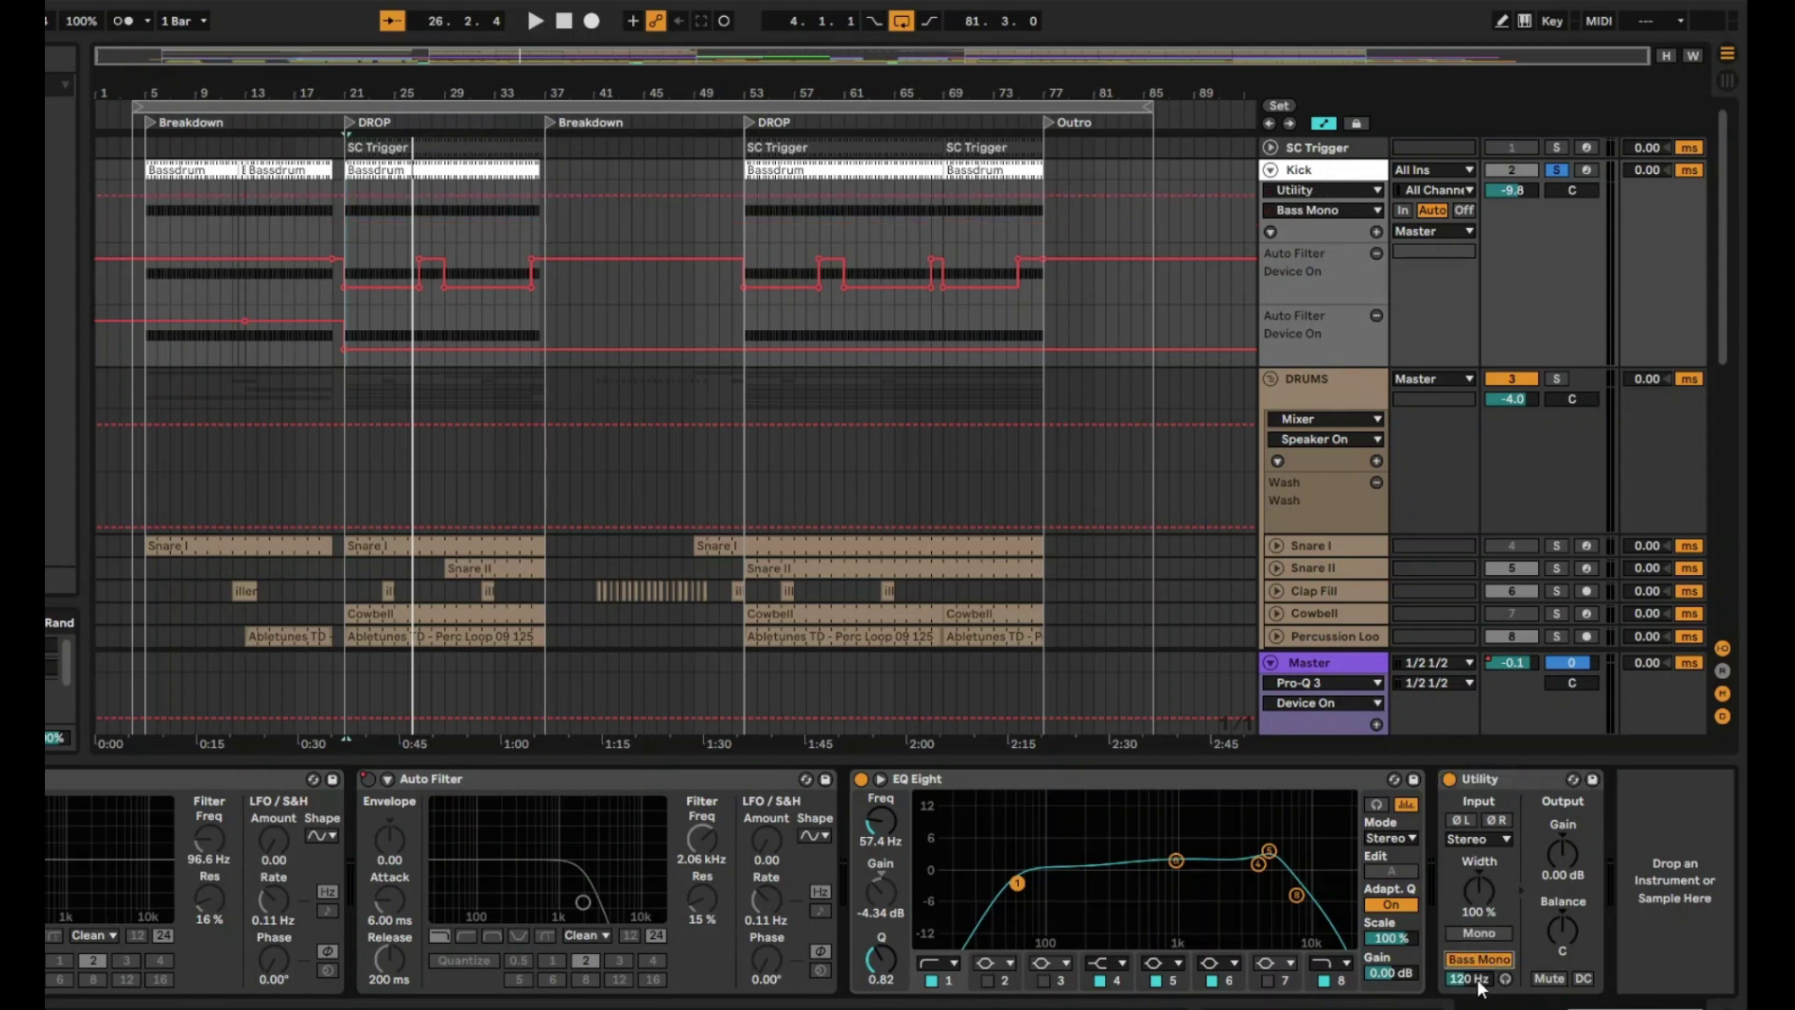
click(1480, 982)
text(101)
key(Return)
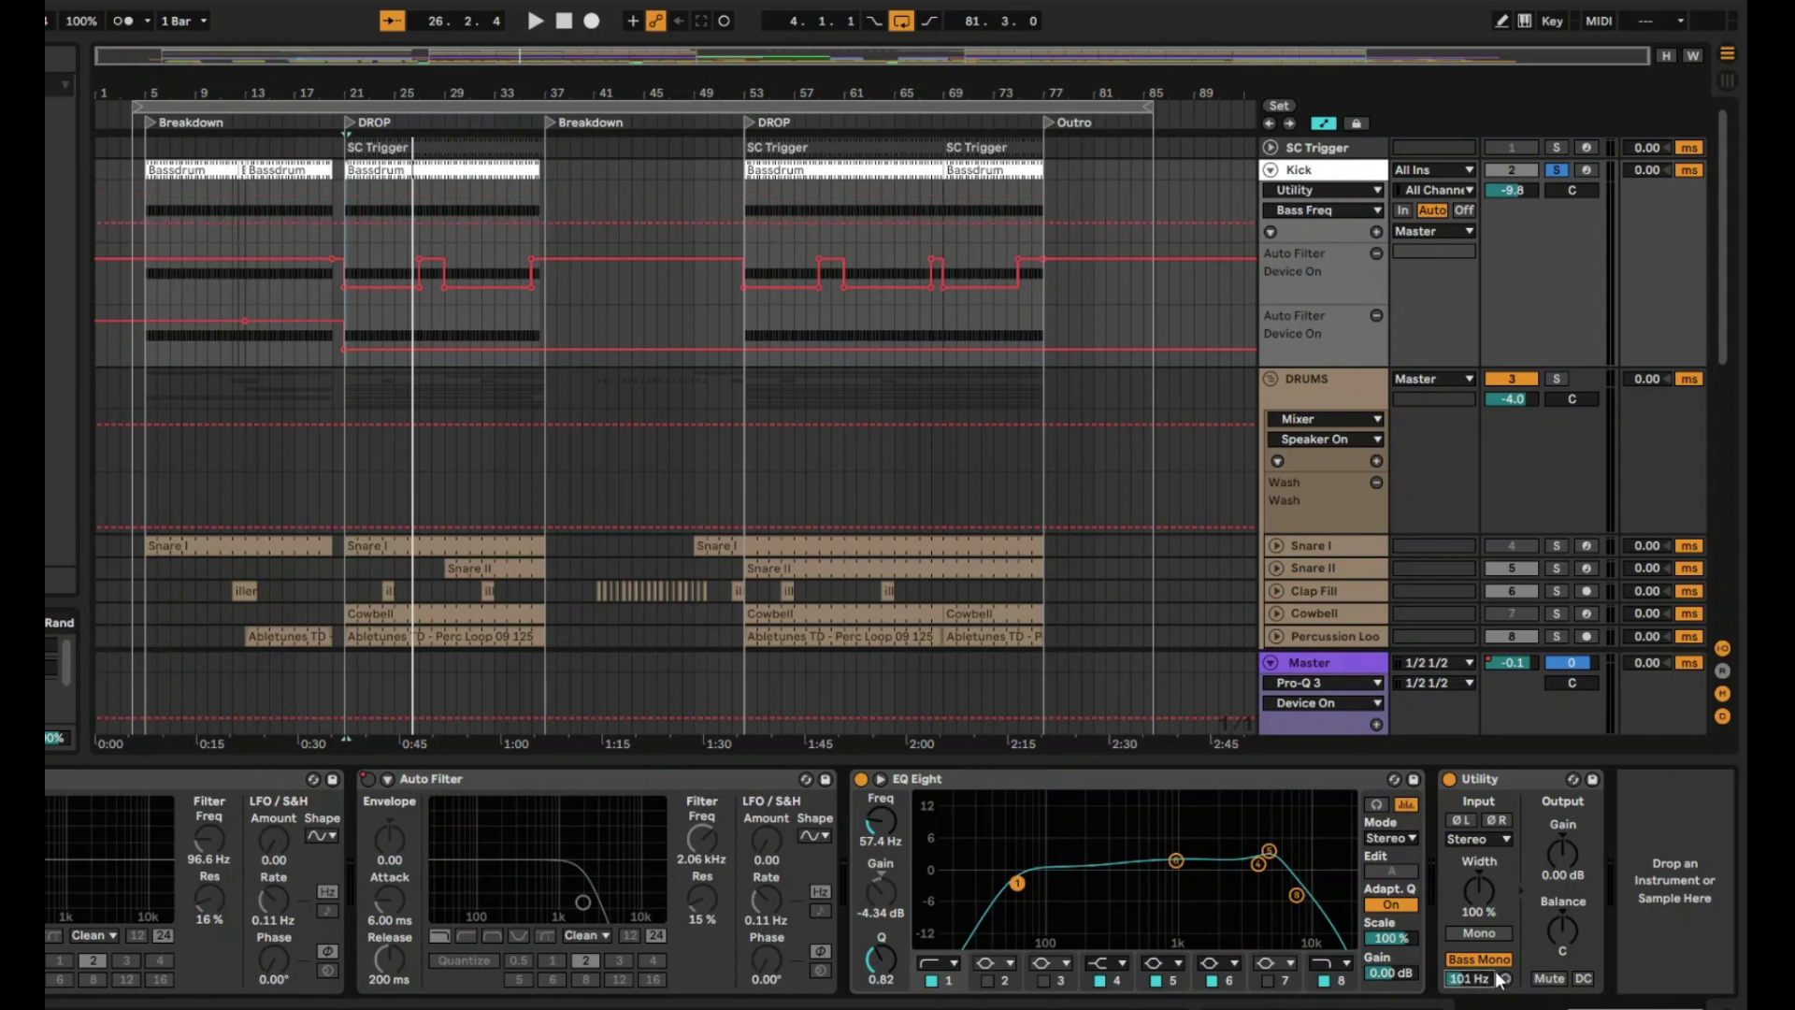
Step: Audition the Utility's bass mono range during playback and set its frequency to 110 Hz
click(1505, 979)
key(space)
click(1505, 980)
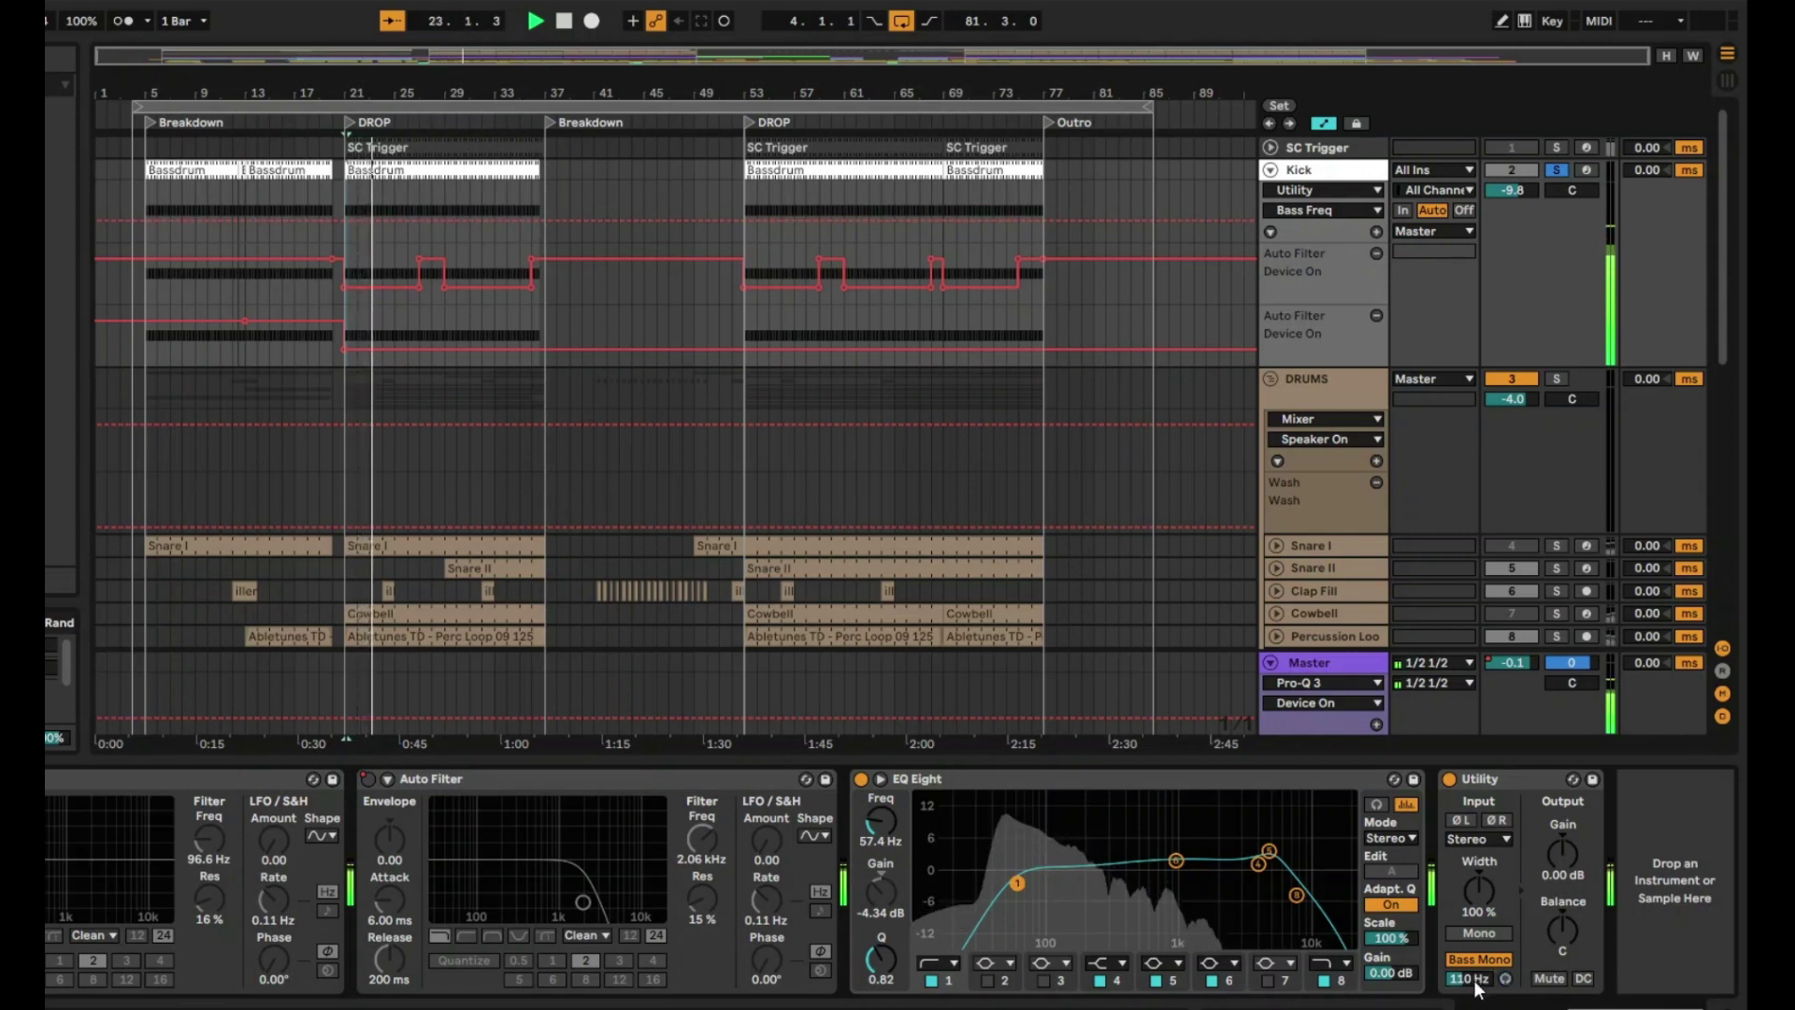
Step: Try the Utility's Mono and Left input settings during playback, returning to Stereo input with Bass Mono on
click(1480, 934)
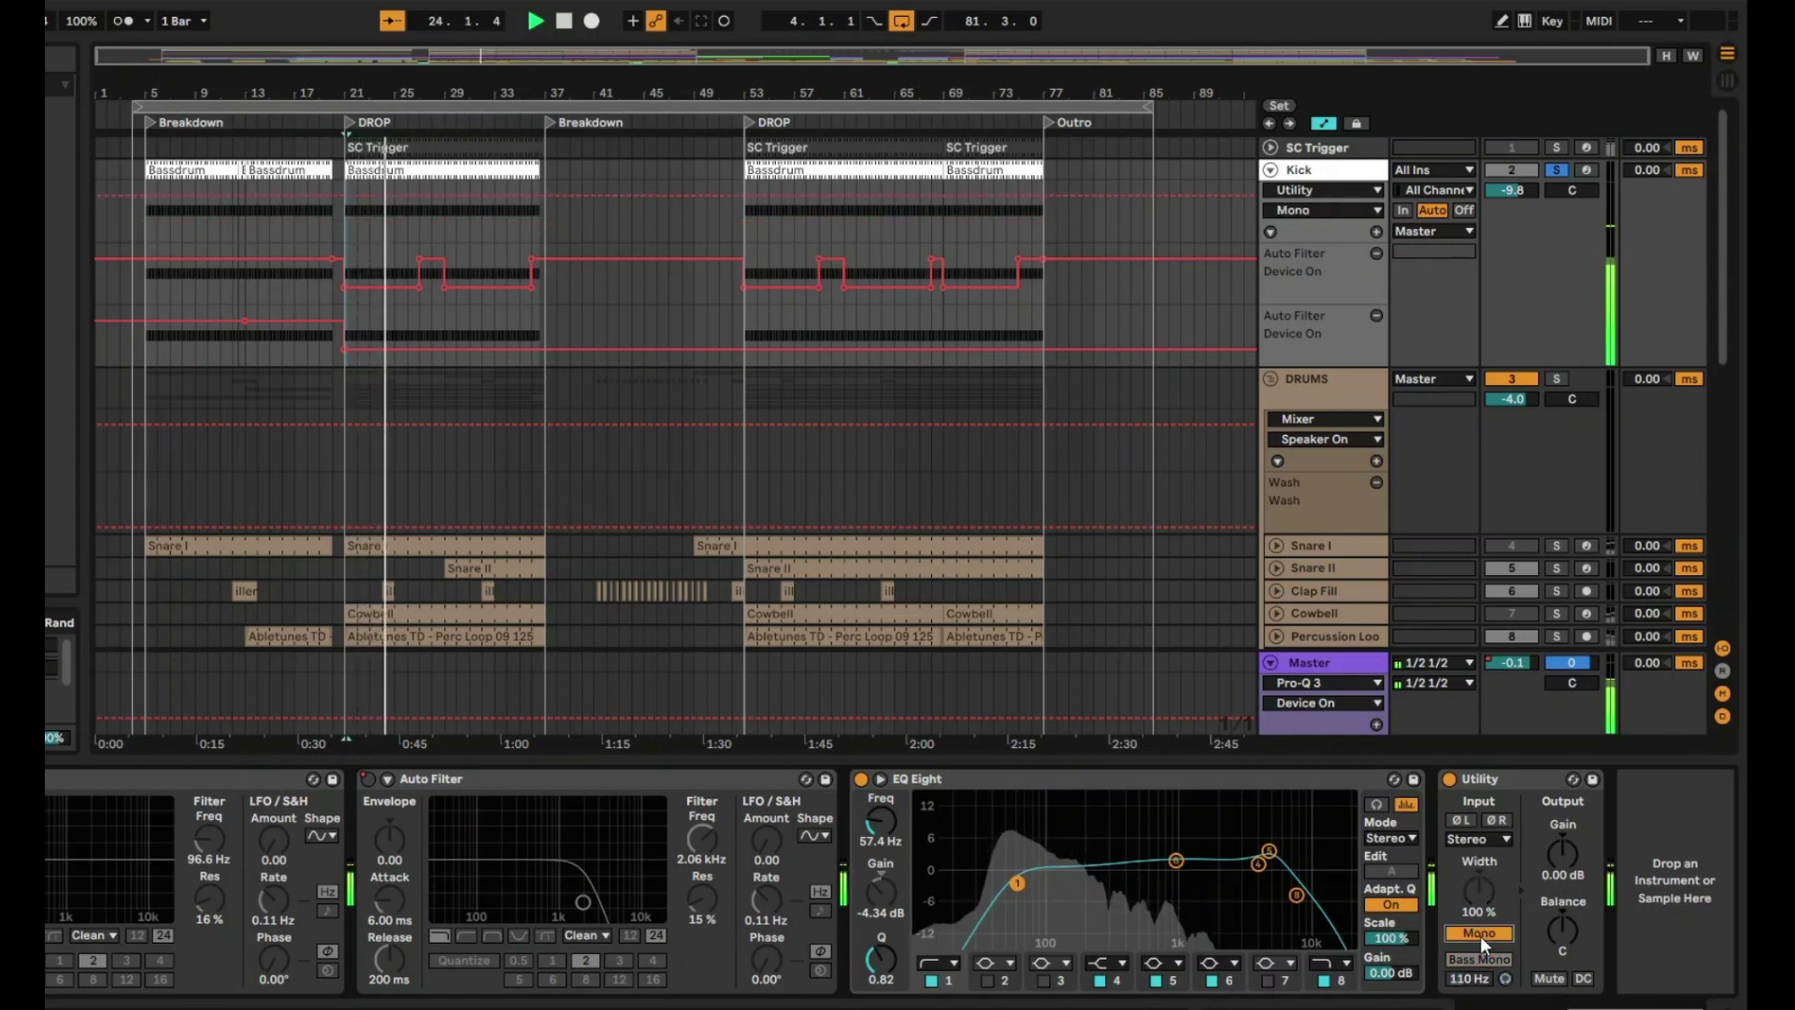
click(1483, 961)
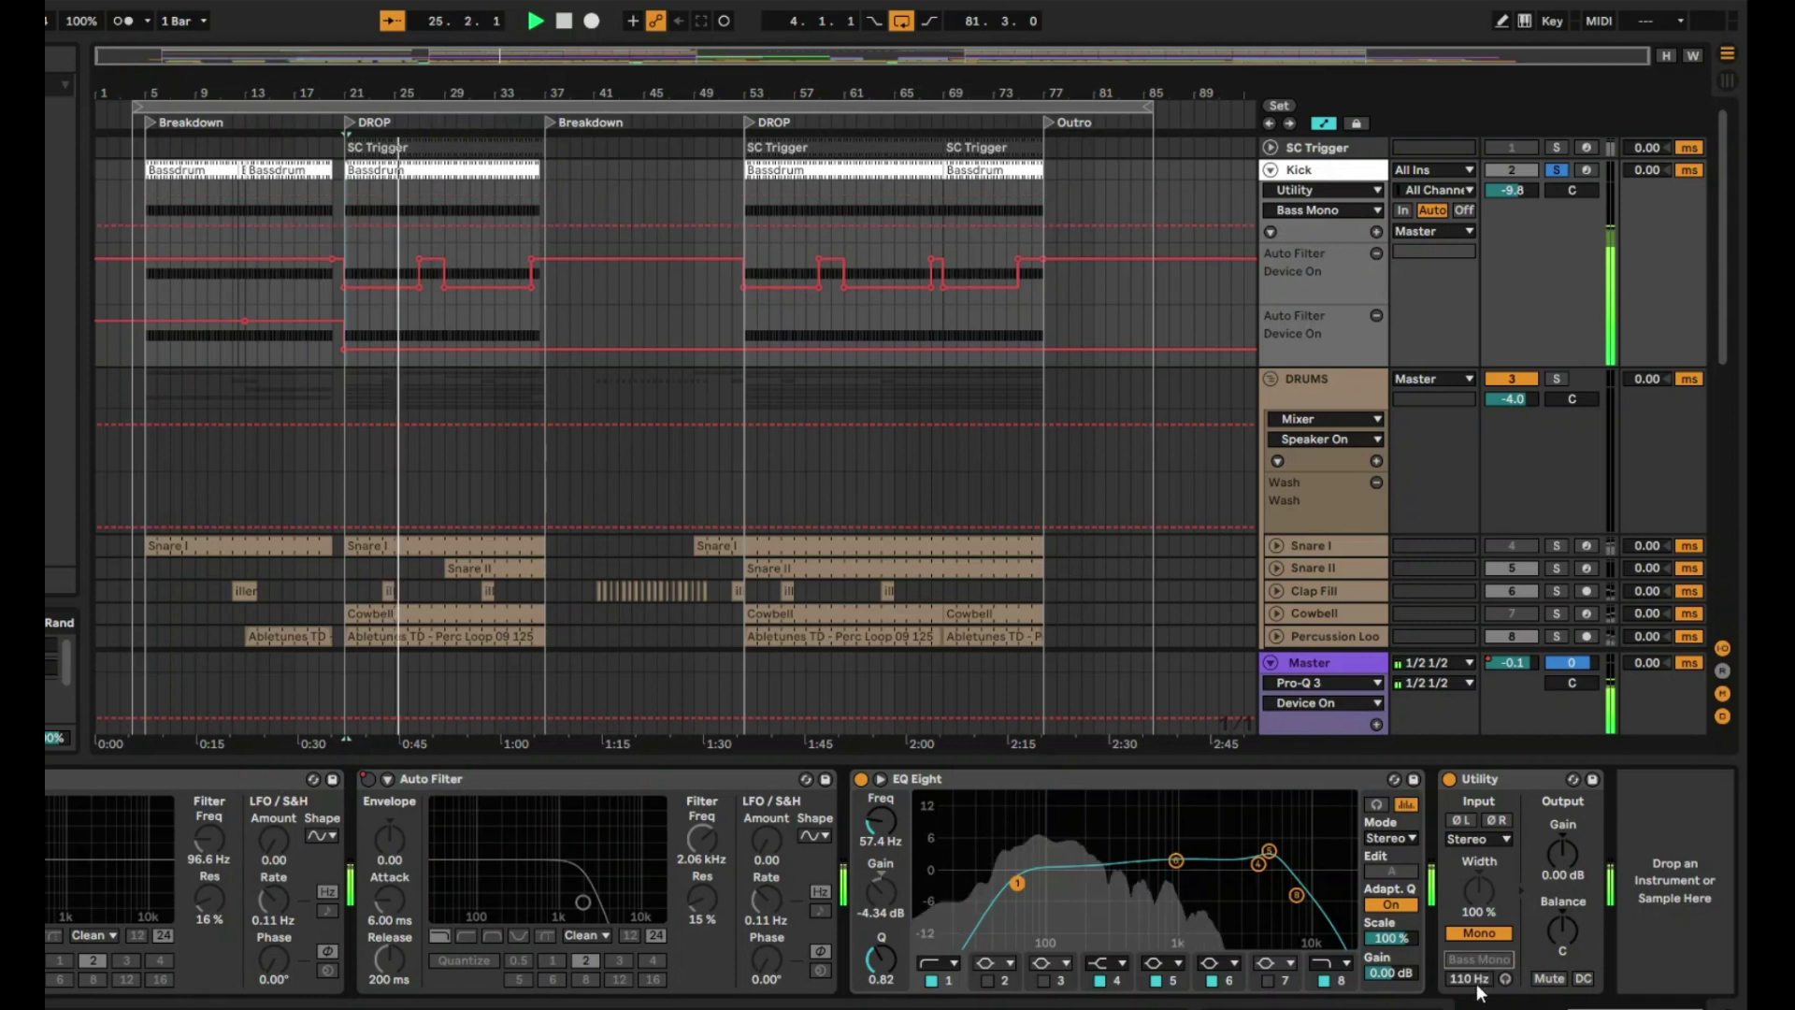
click(1480, 839)
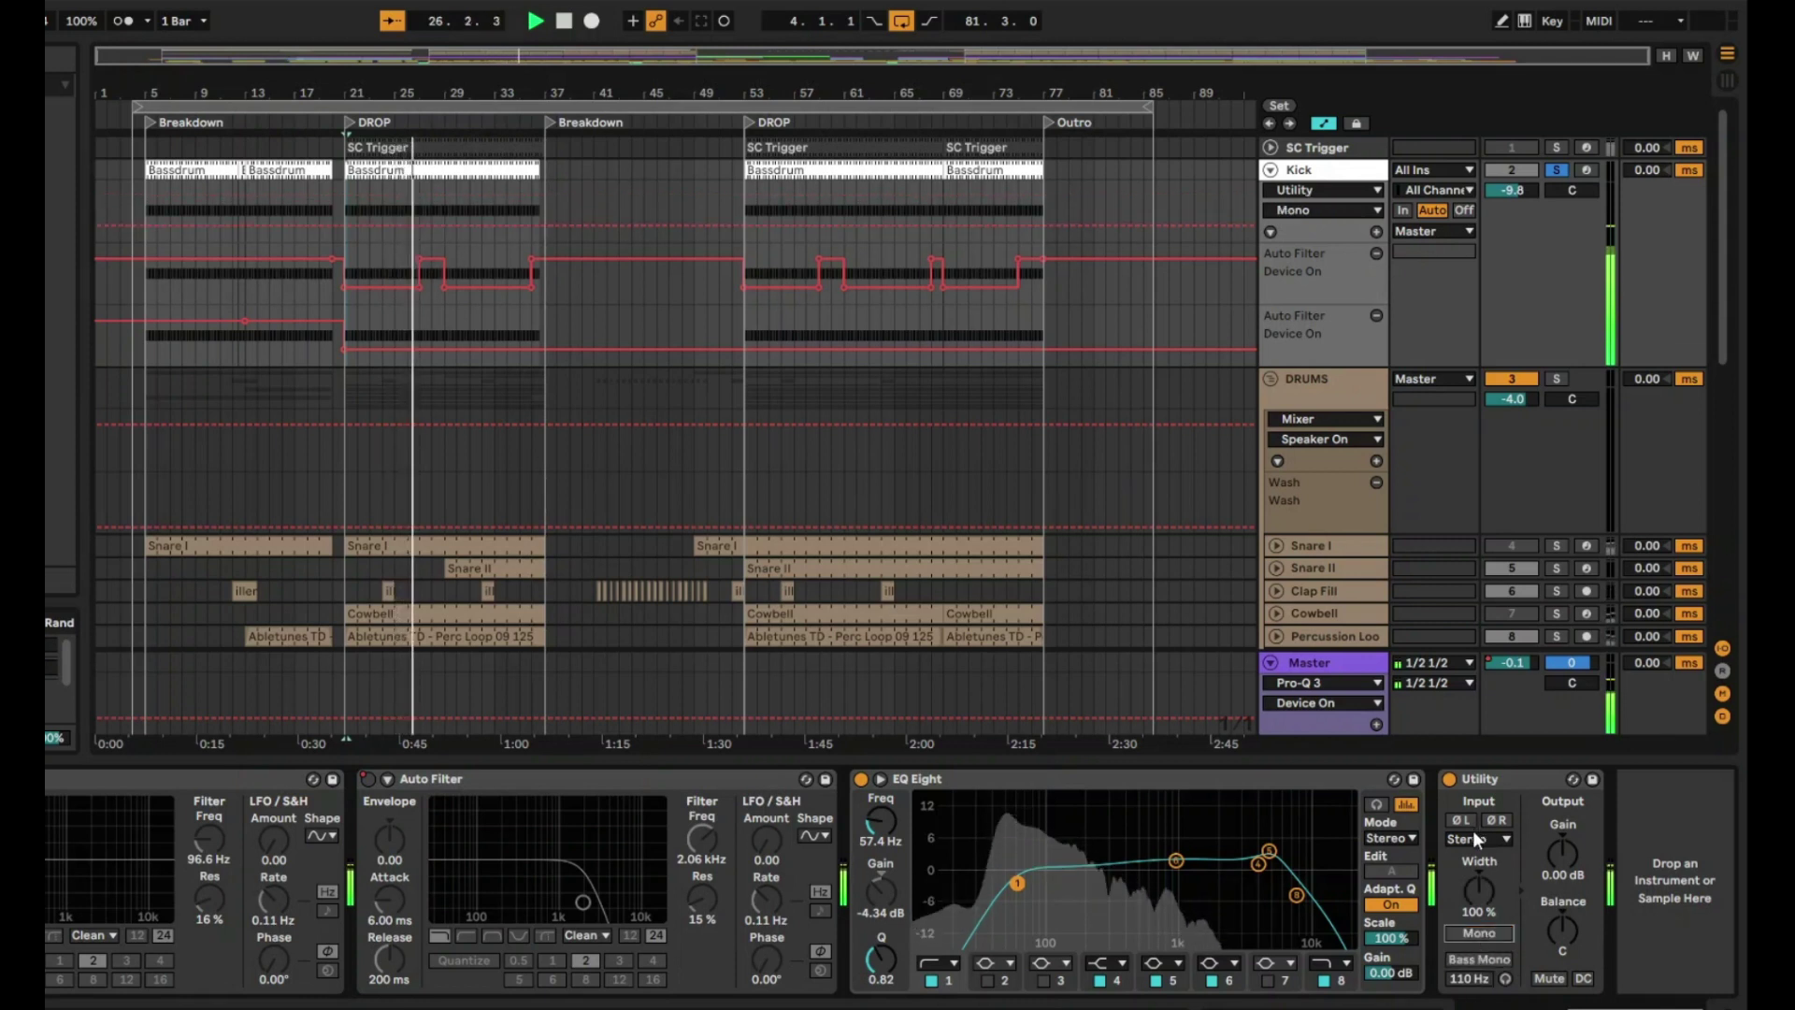
click(1473, 832)
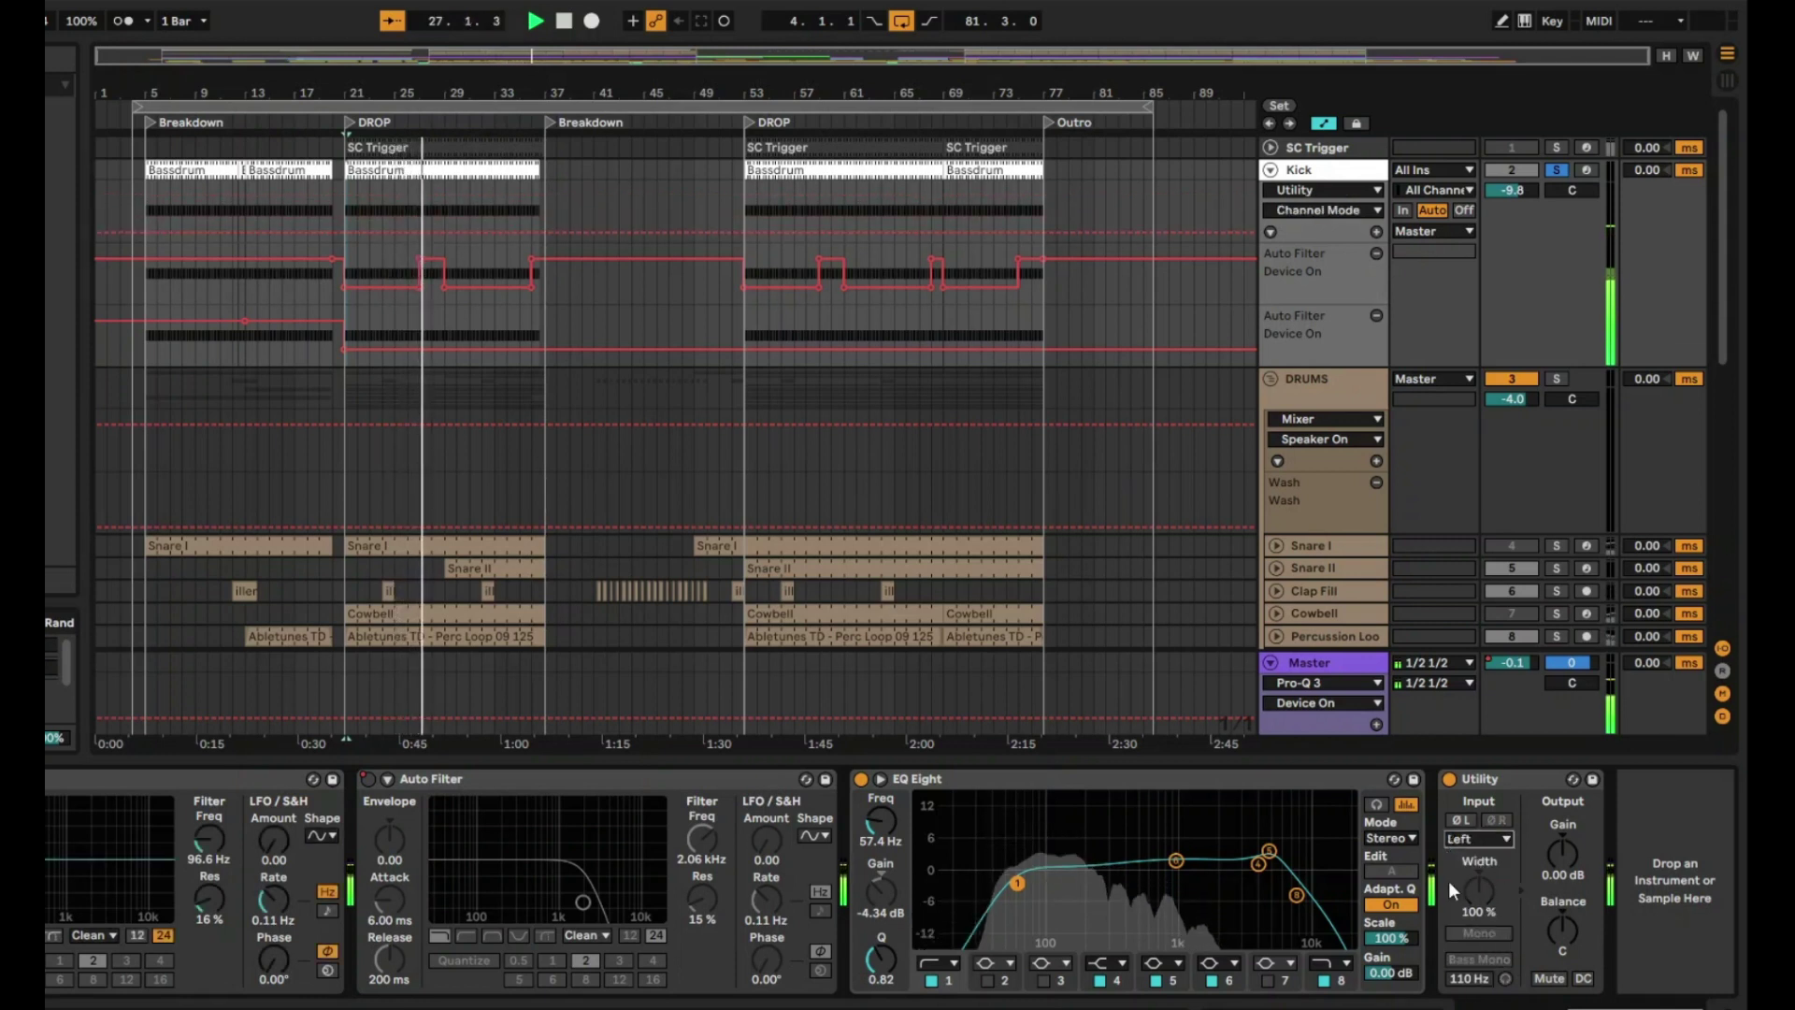
click(1479, 840)
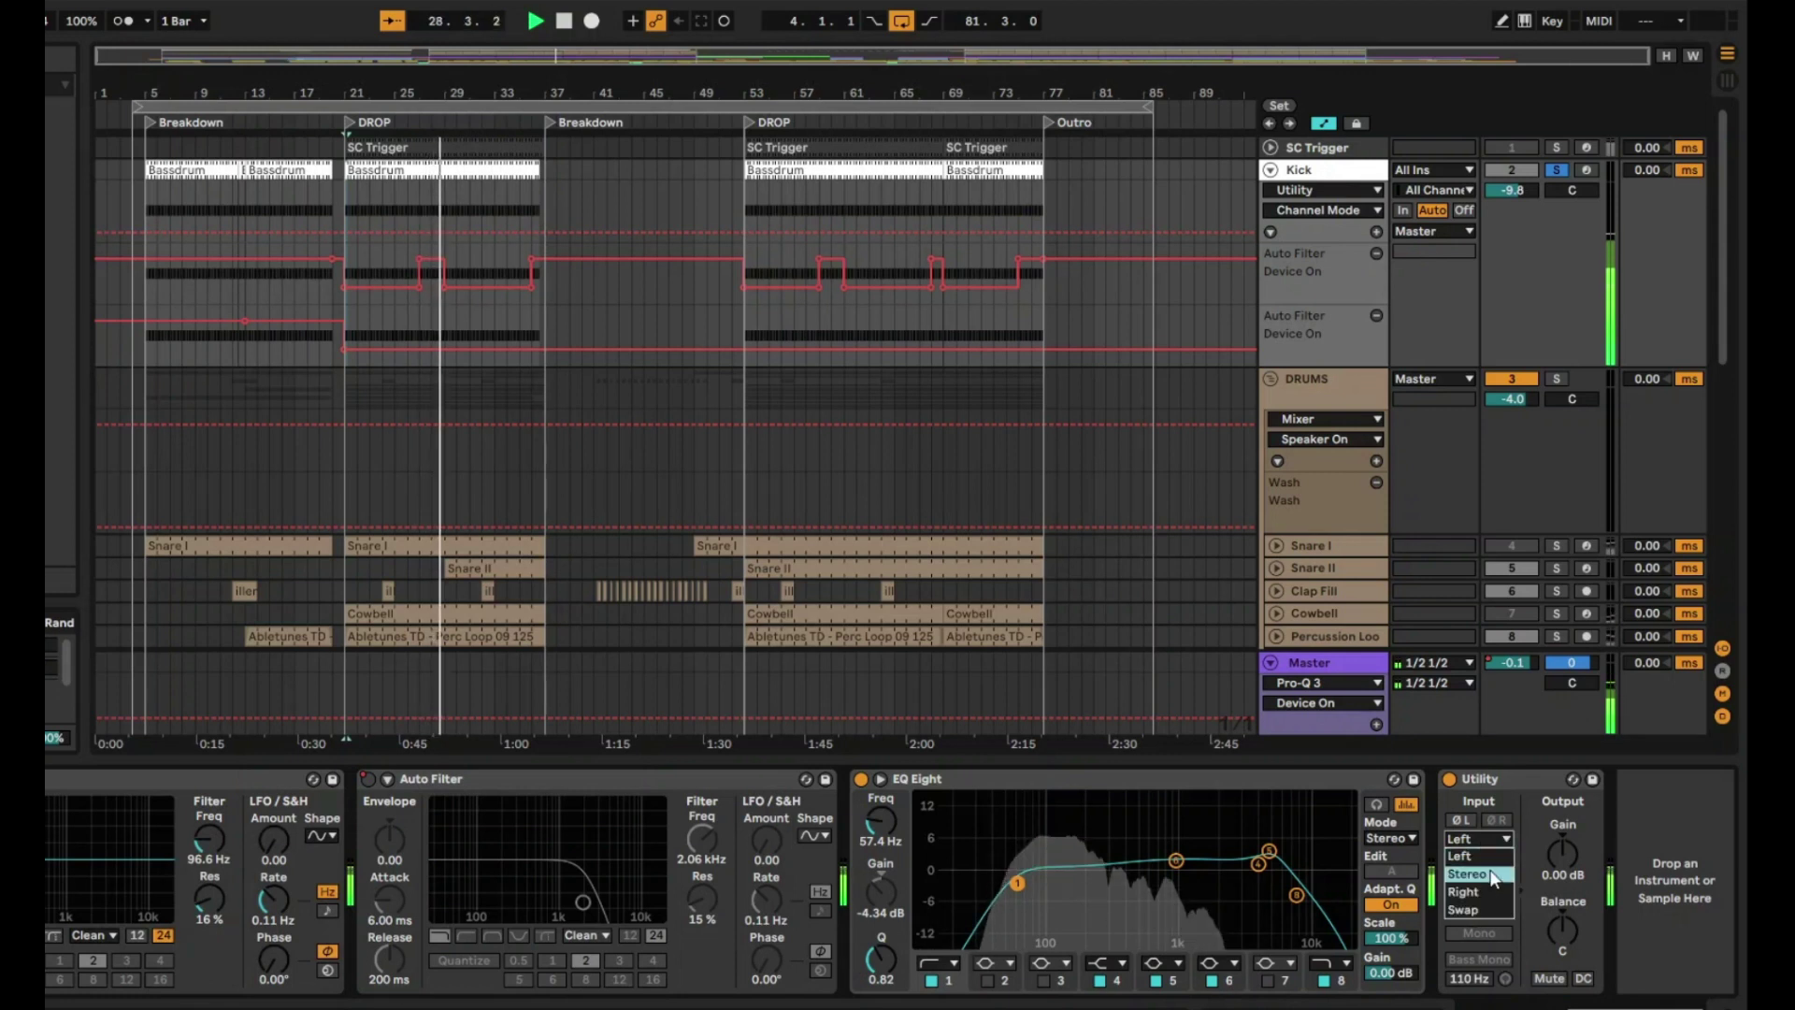
click(1492, 874)
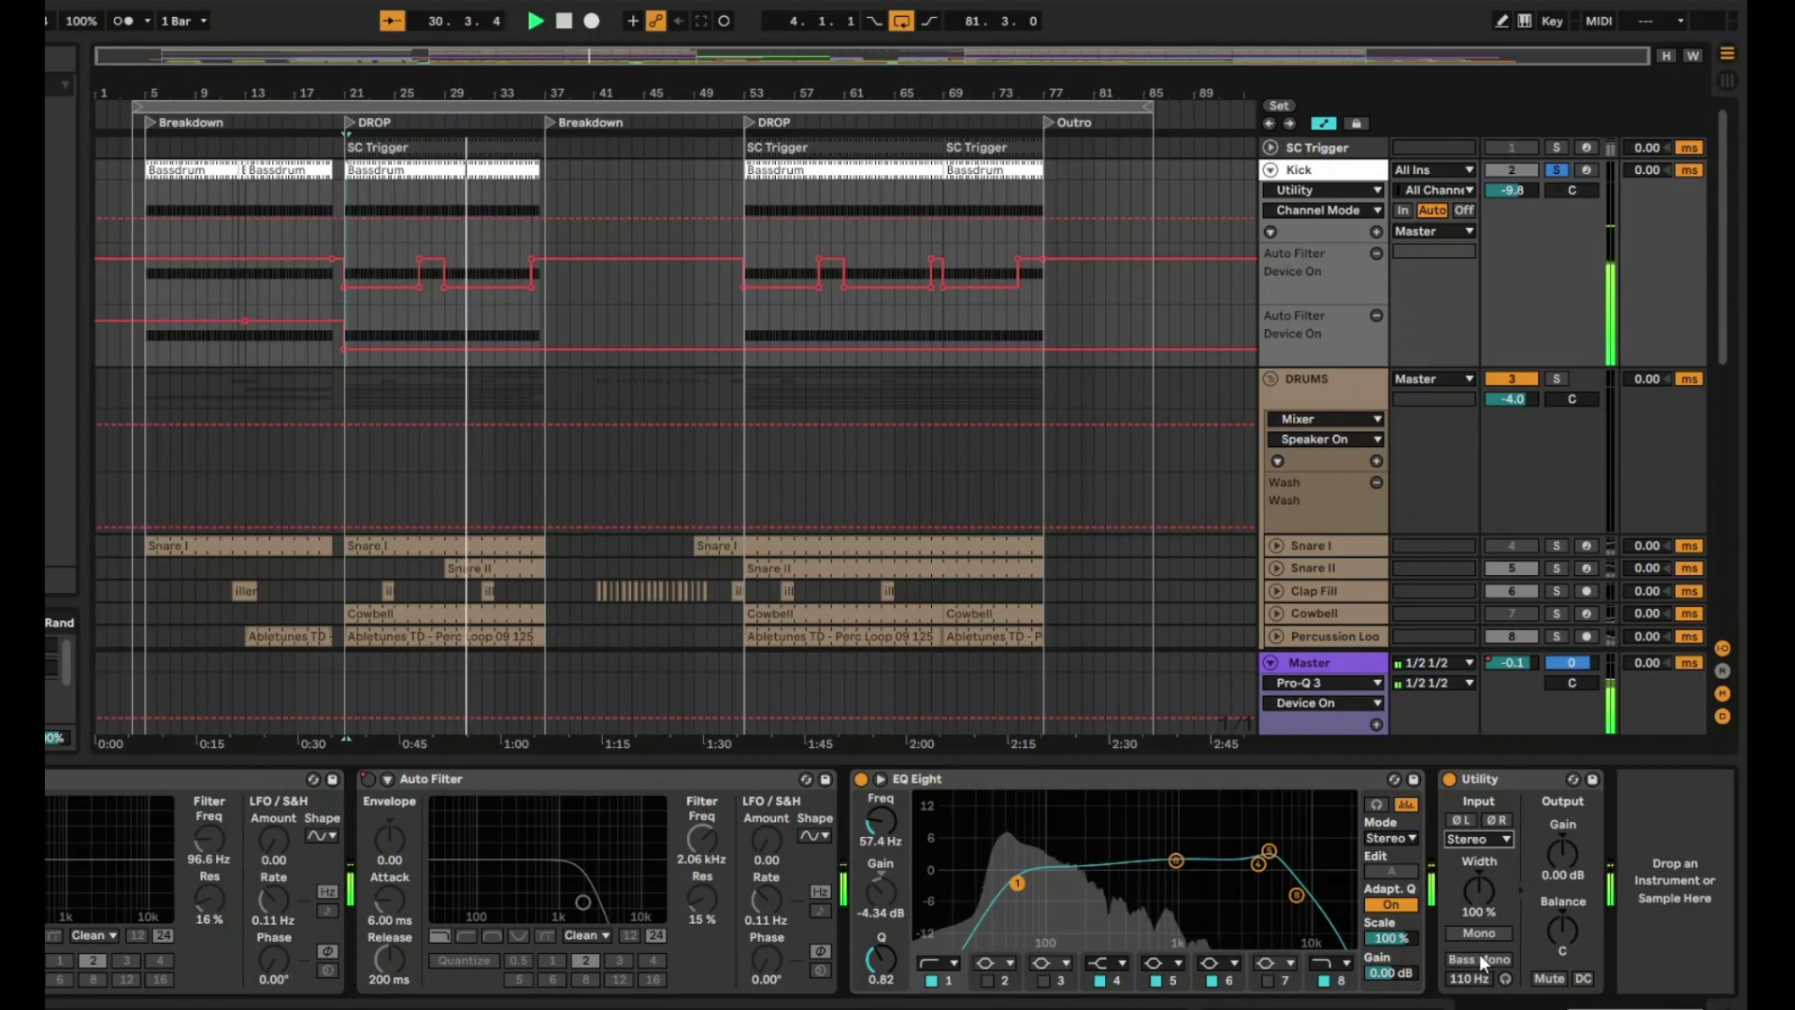
click(1479, 960)
key(space)
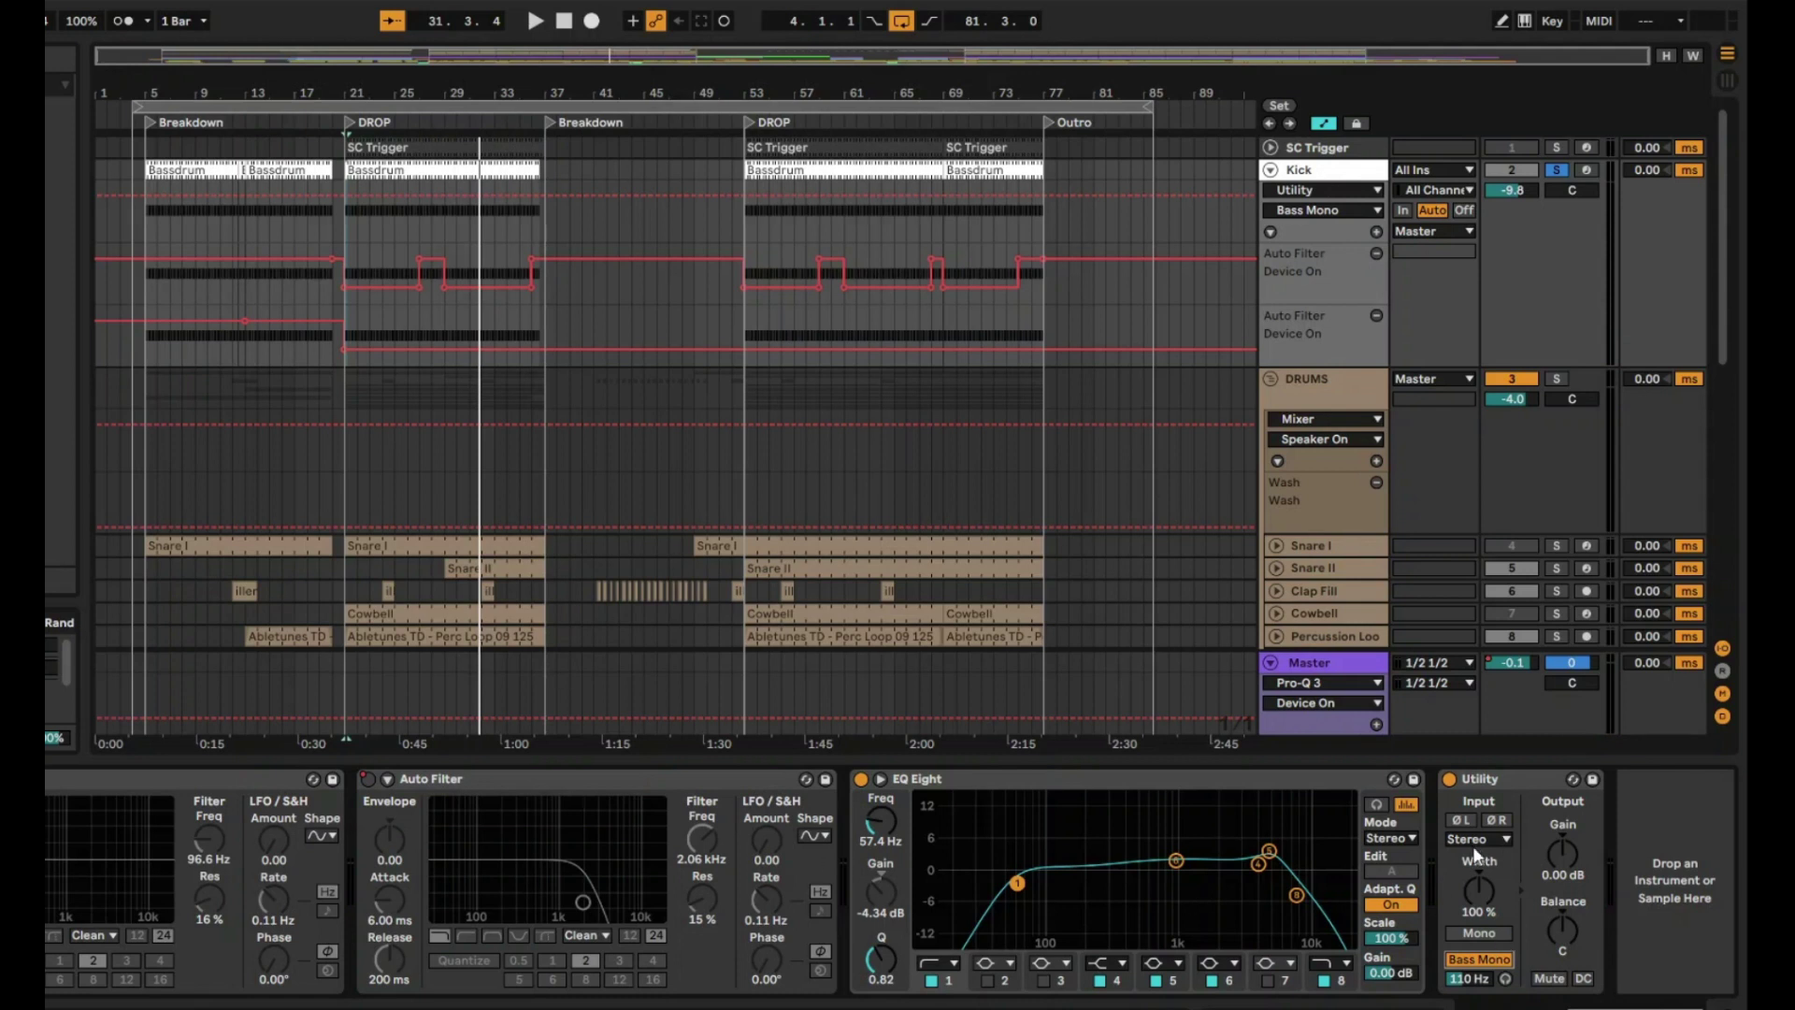
Step: Bypass the Utility device and switch the kick's EQ Eight to M/S mode
click(1316, 790)
click(1449, 779)
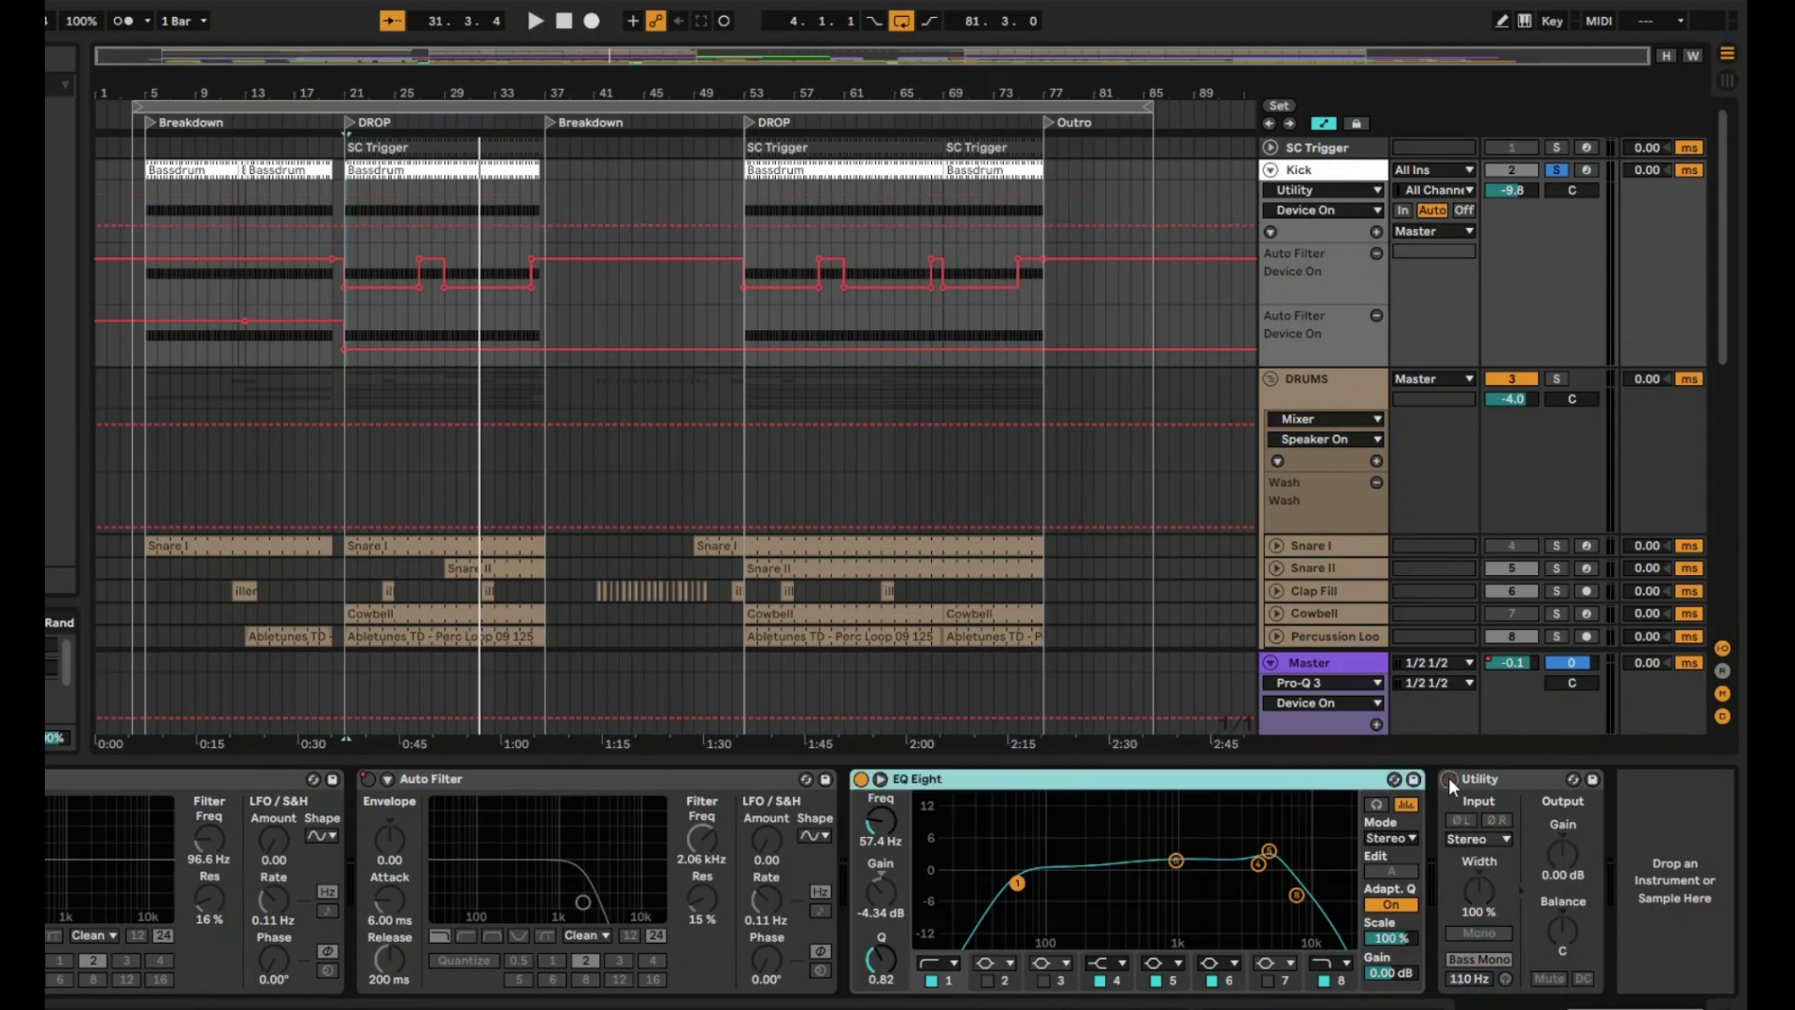
click(1390, 837)
click(1388, 890)
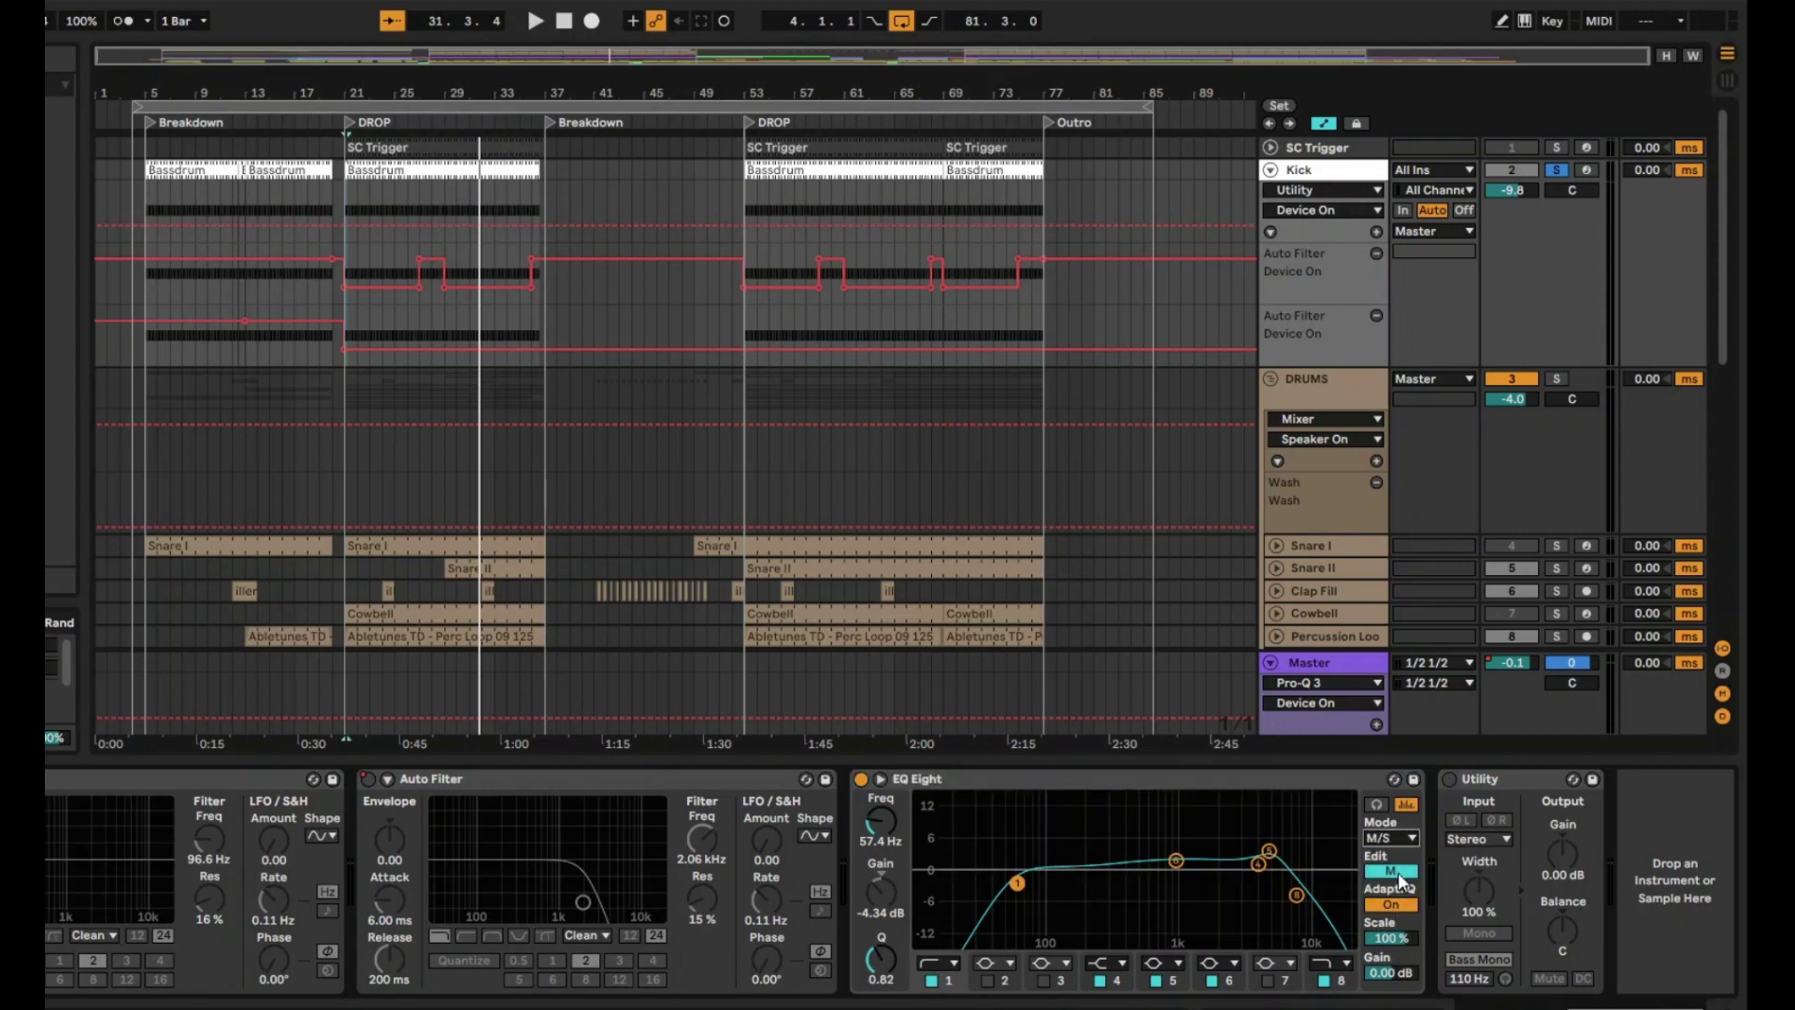
Step: In EQ Eight's side channel, pull one band down into a deep cut below 1 kHz and enable band 8
click(1393, 872)
drag(1306, 870, 1153, 942)
click(1323, 980)
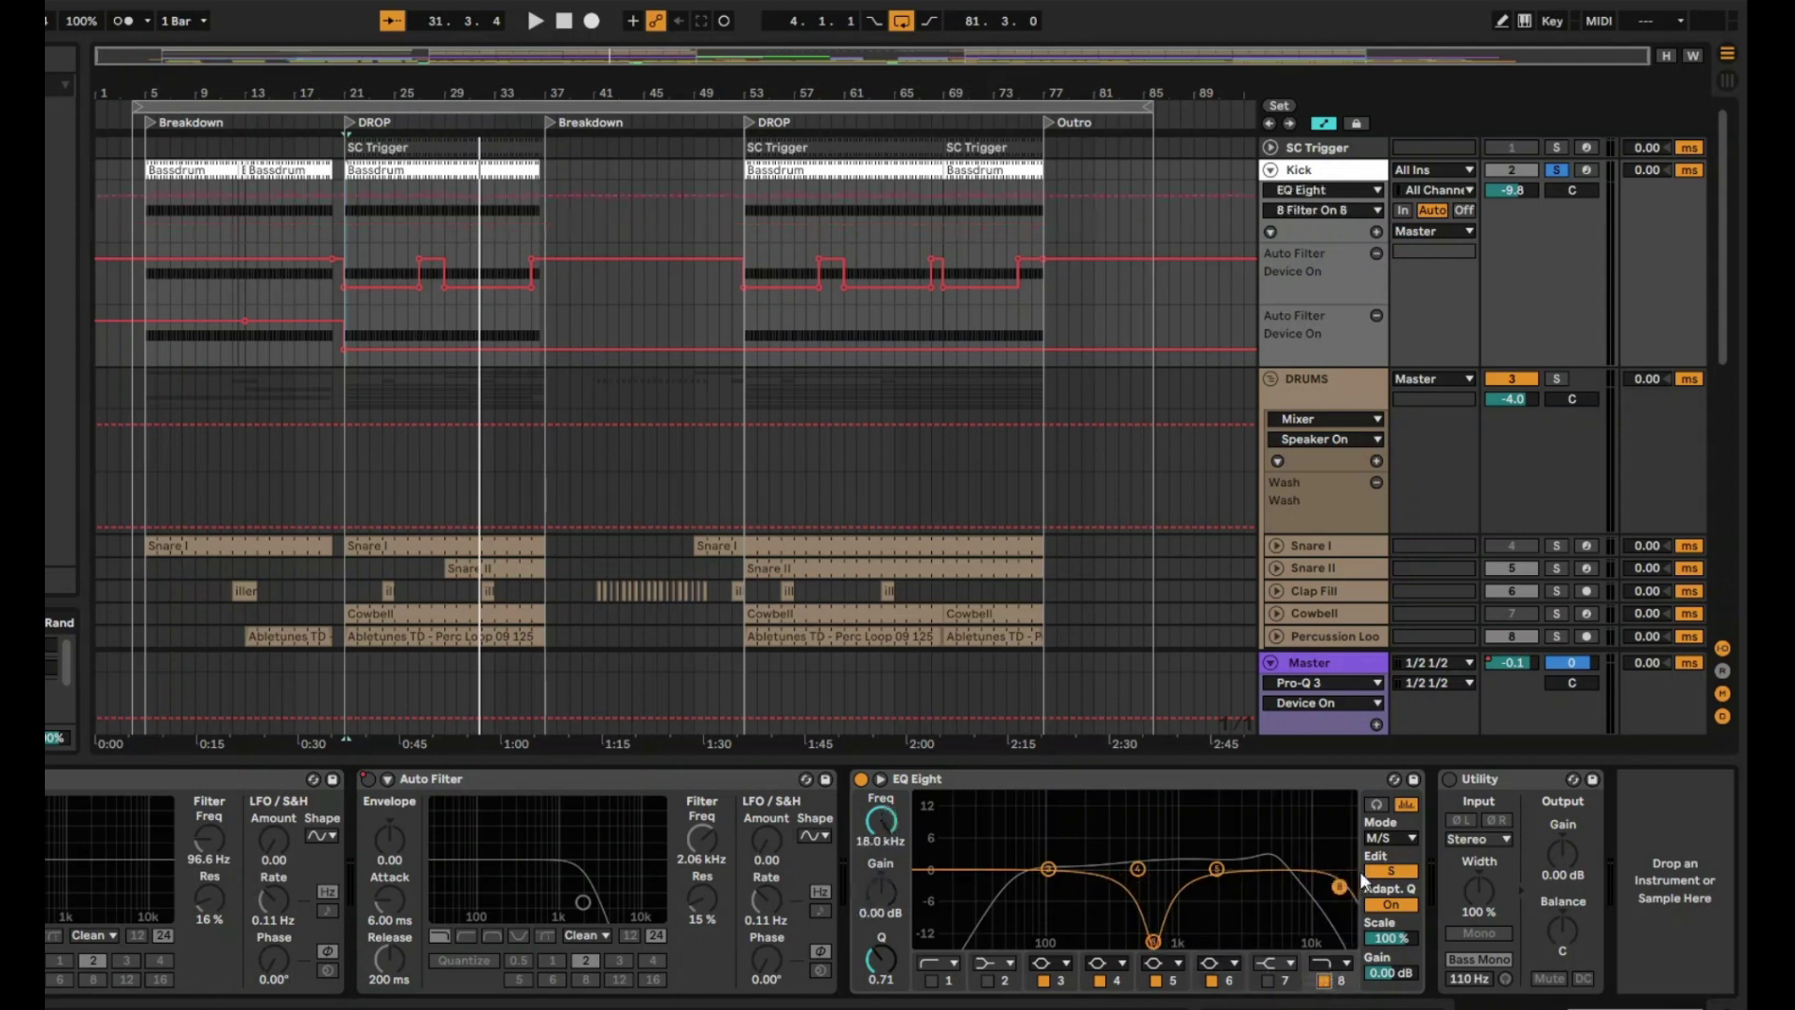
Step: During playback, move band 8 of EQ Eight's side channel down to 2.35 kHz with a Q of 0.17, and stop playback
key(space)
drag(1356, 872, 1233, 924)
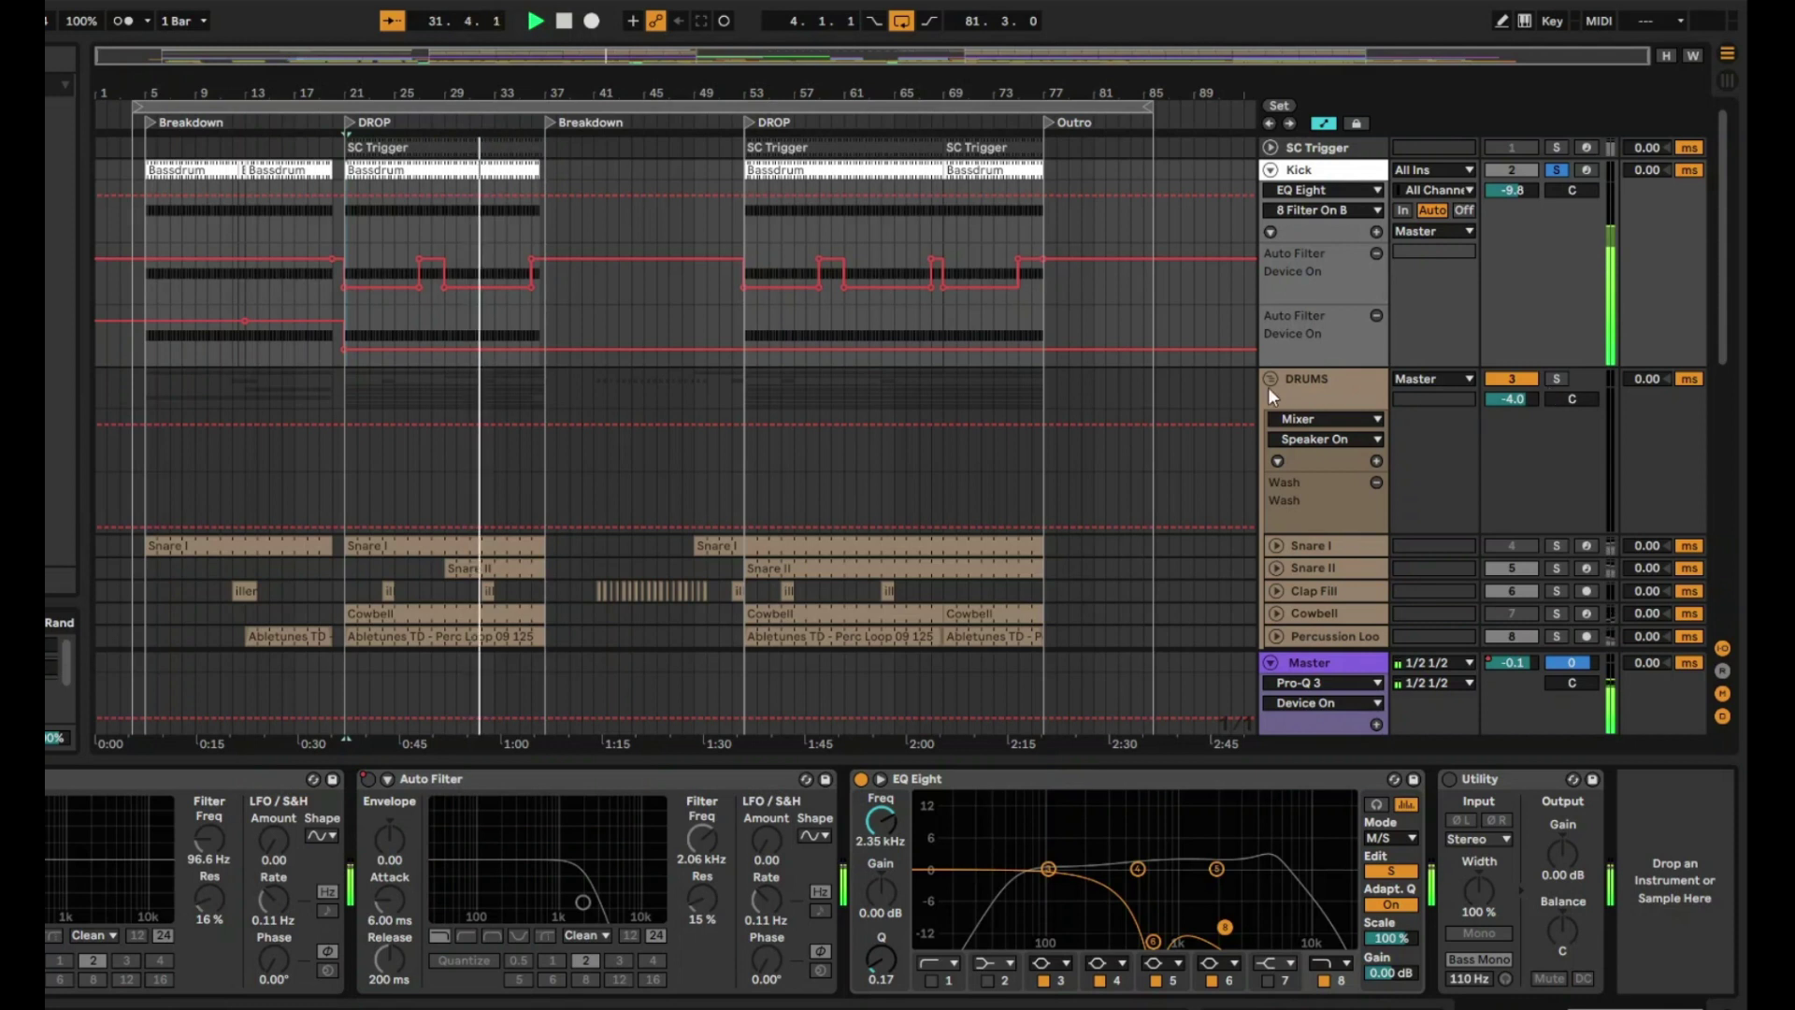
key(space)
Step: Switch to the Notepad kick checklist and review the space and timing items
key(alt+Tab)
click(484, 791)
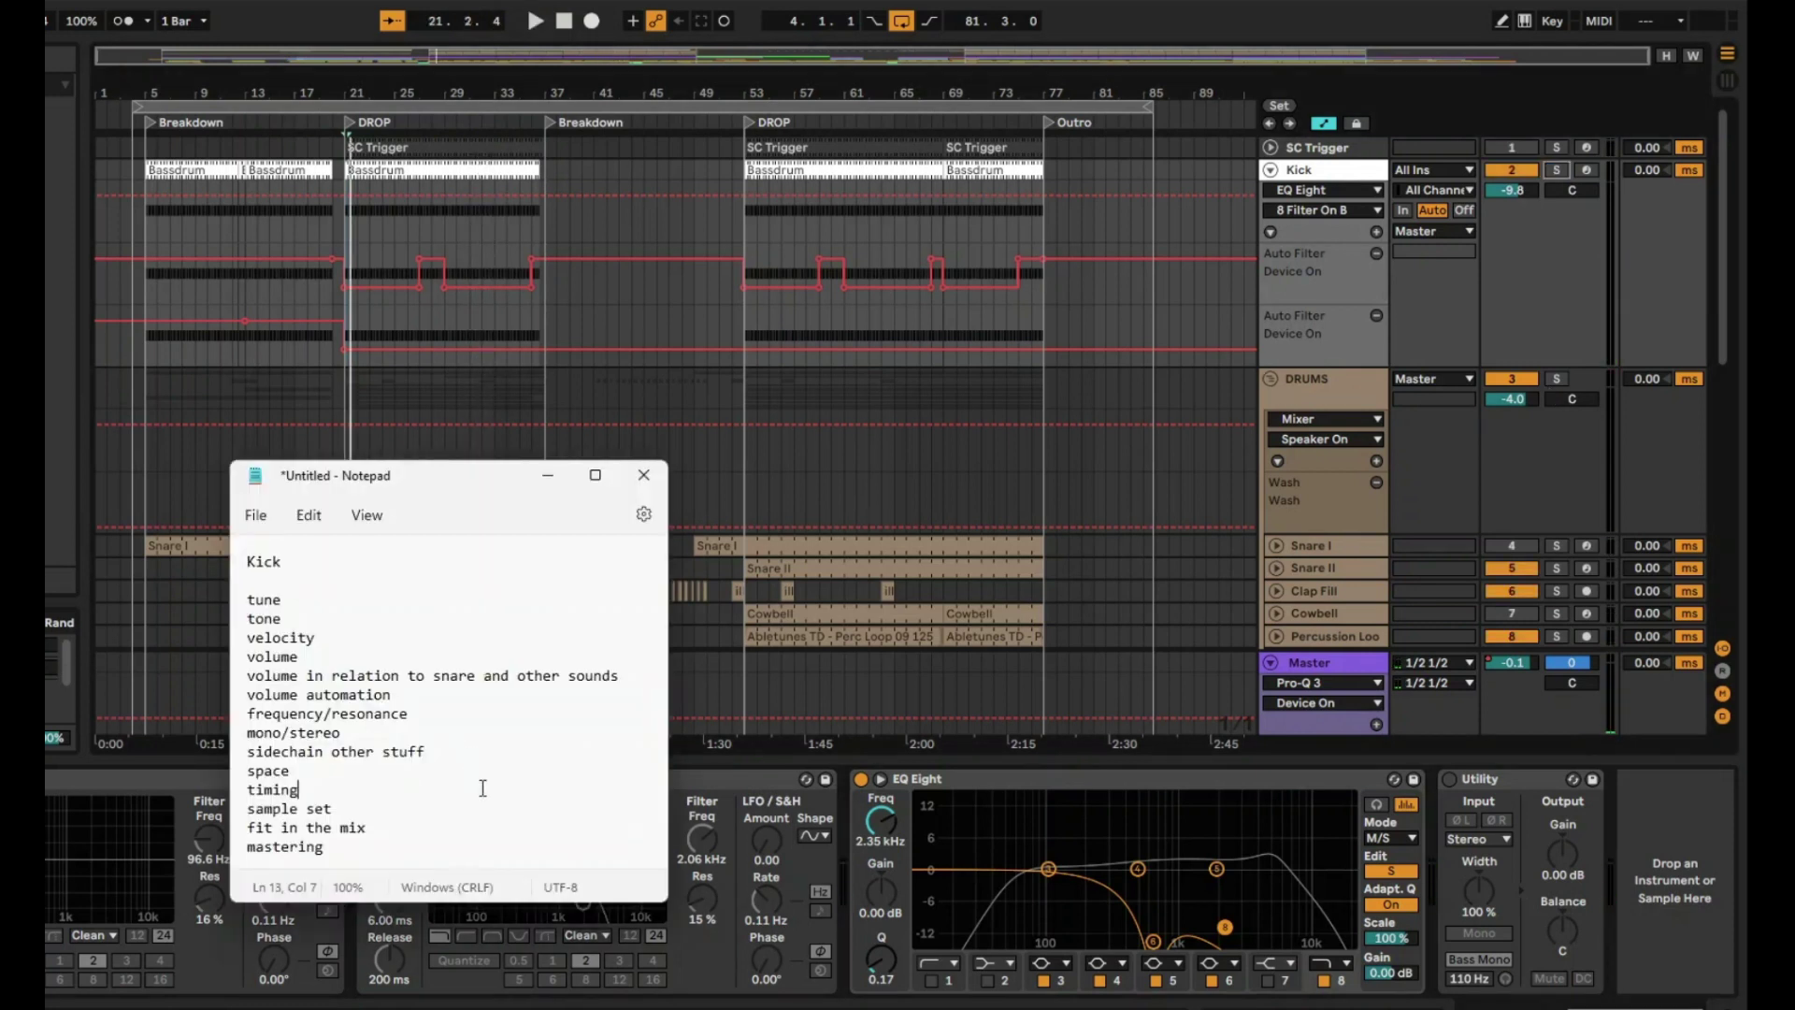
click(378, 774)
Step: Inspect the kick clips in both drops and audition the end of the first drop and the transition into it
click(557, 192)
click(857, 173)
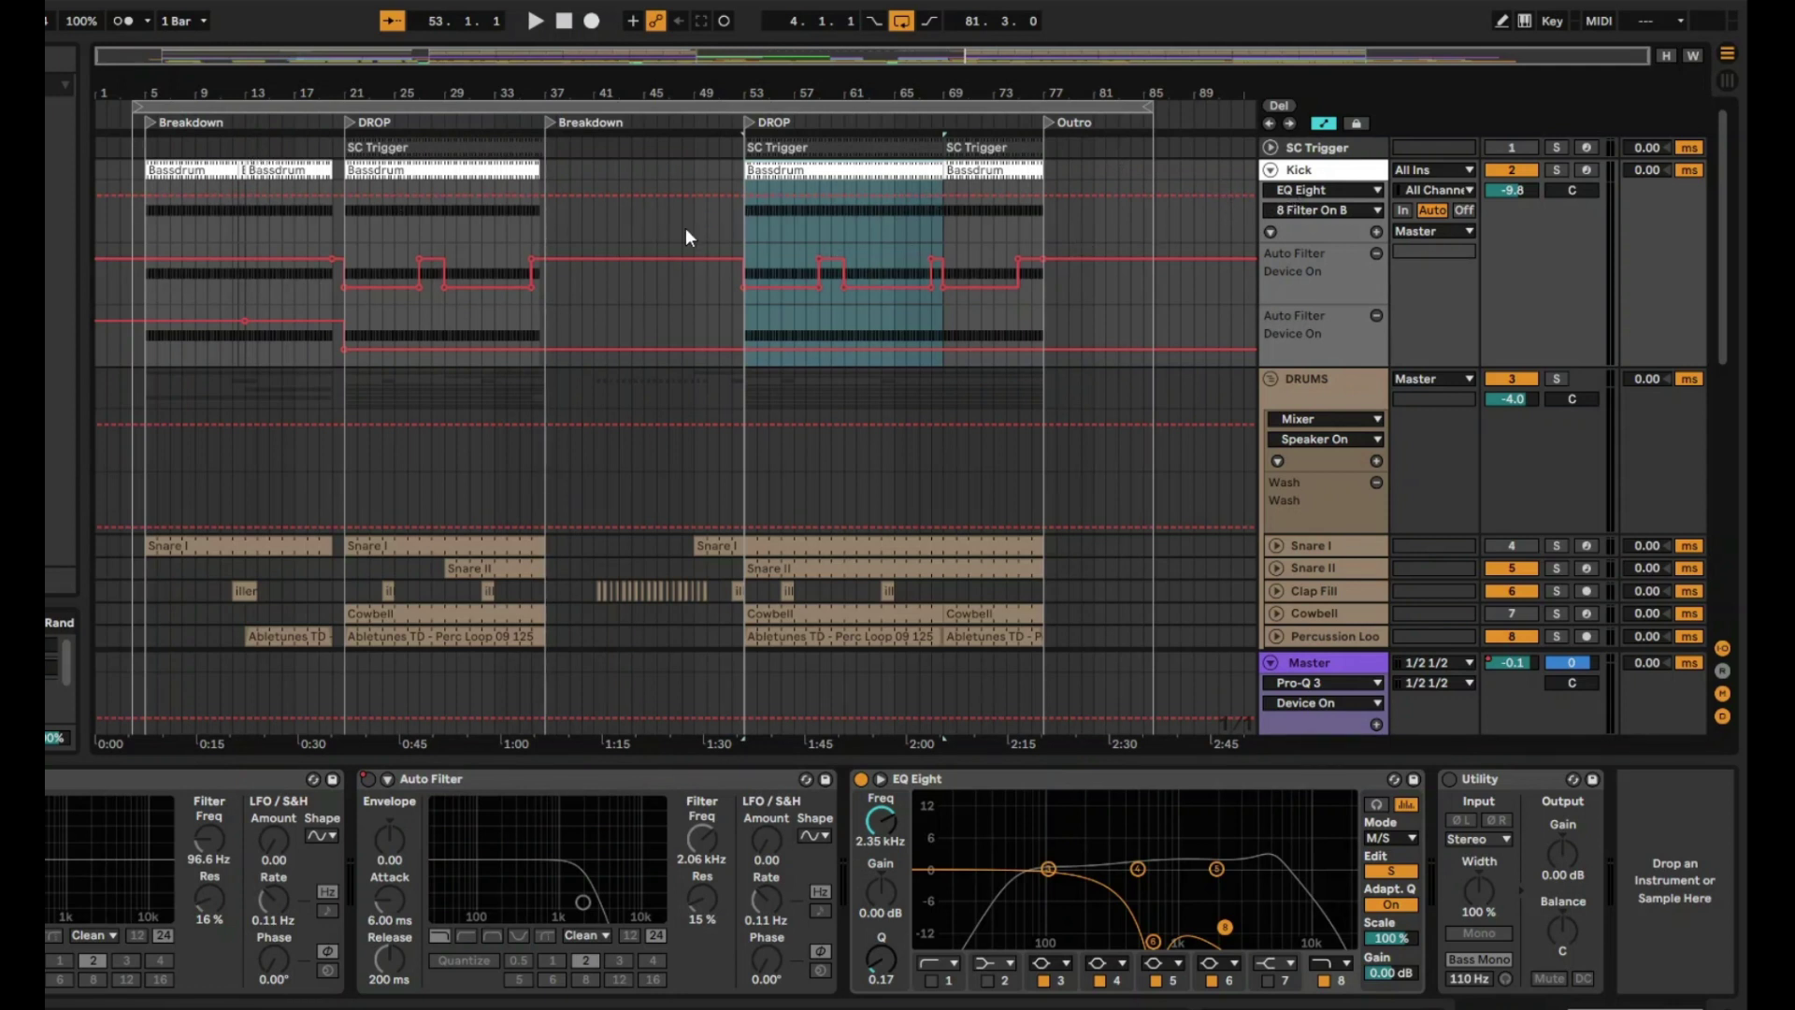
click(512, 116)
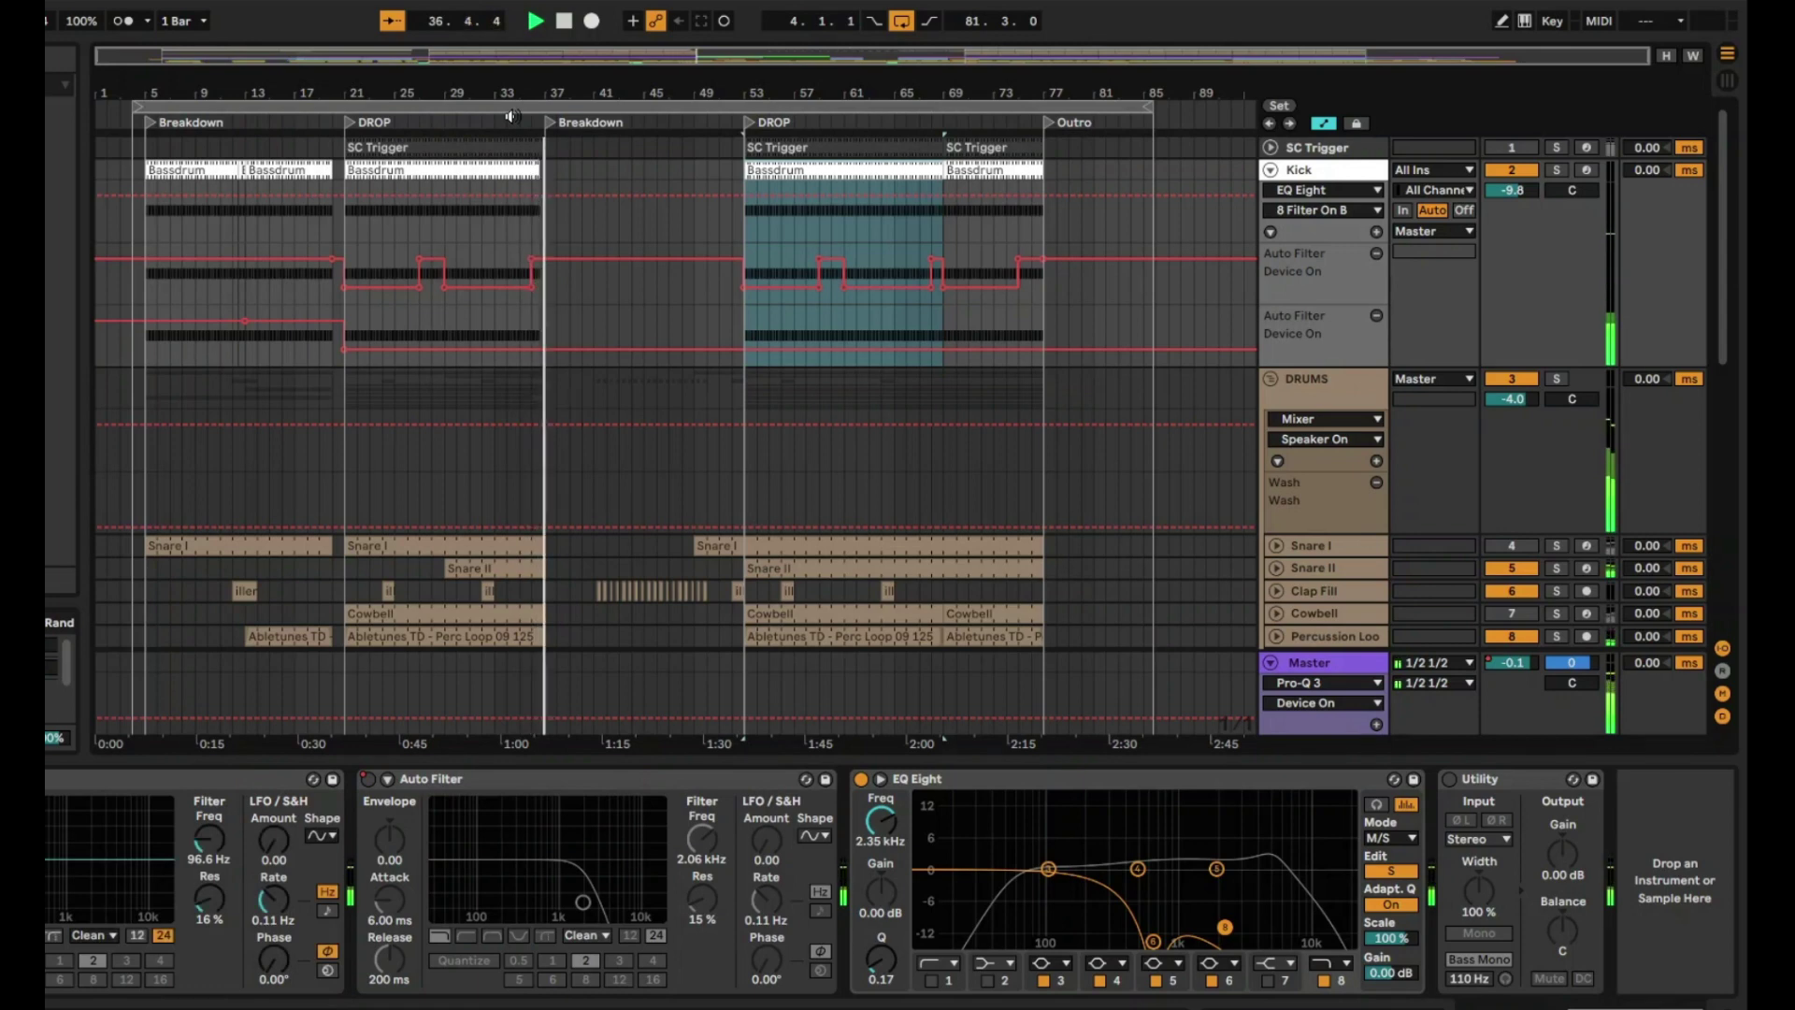
drag(338, 97, 328, 200)
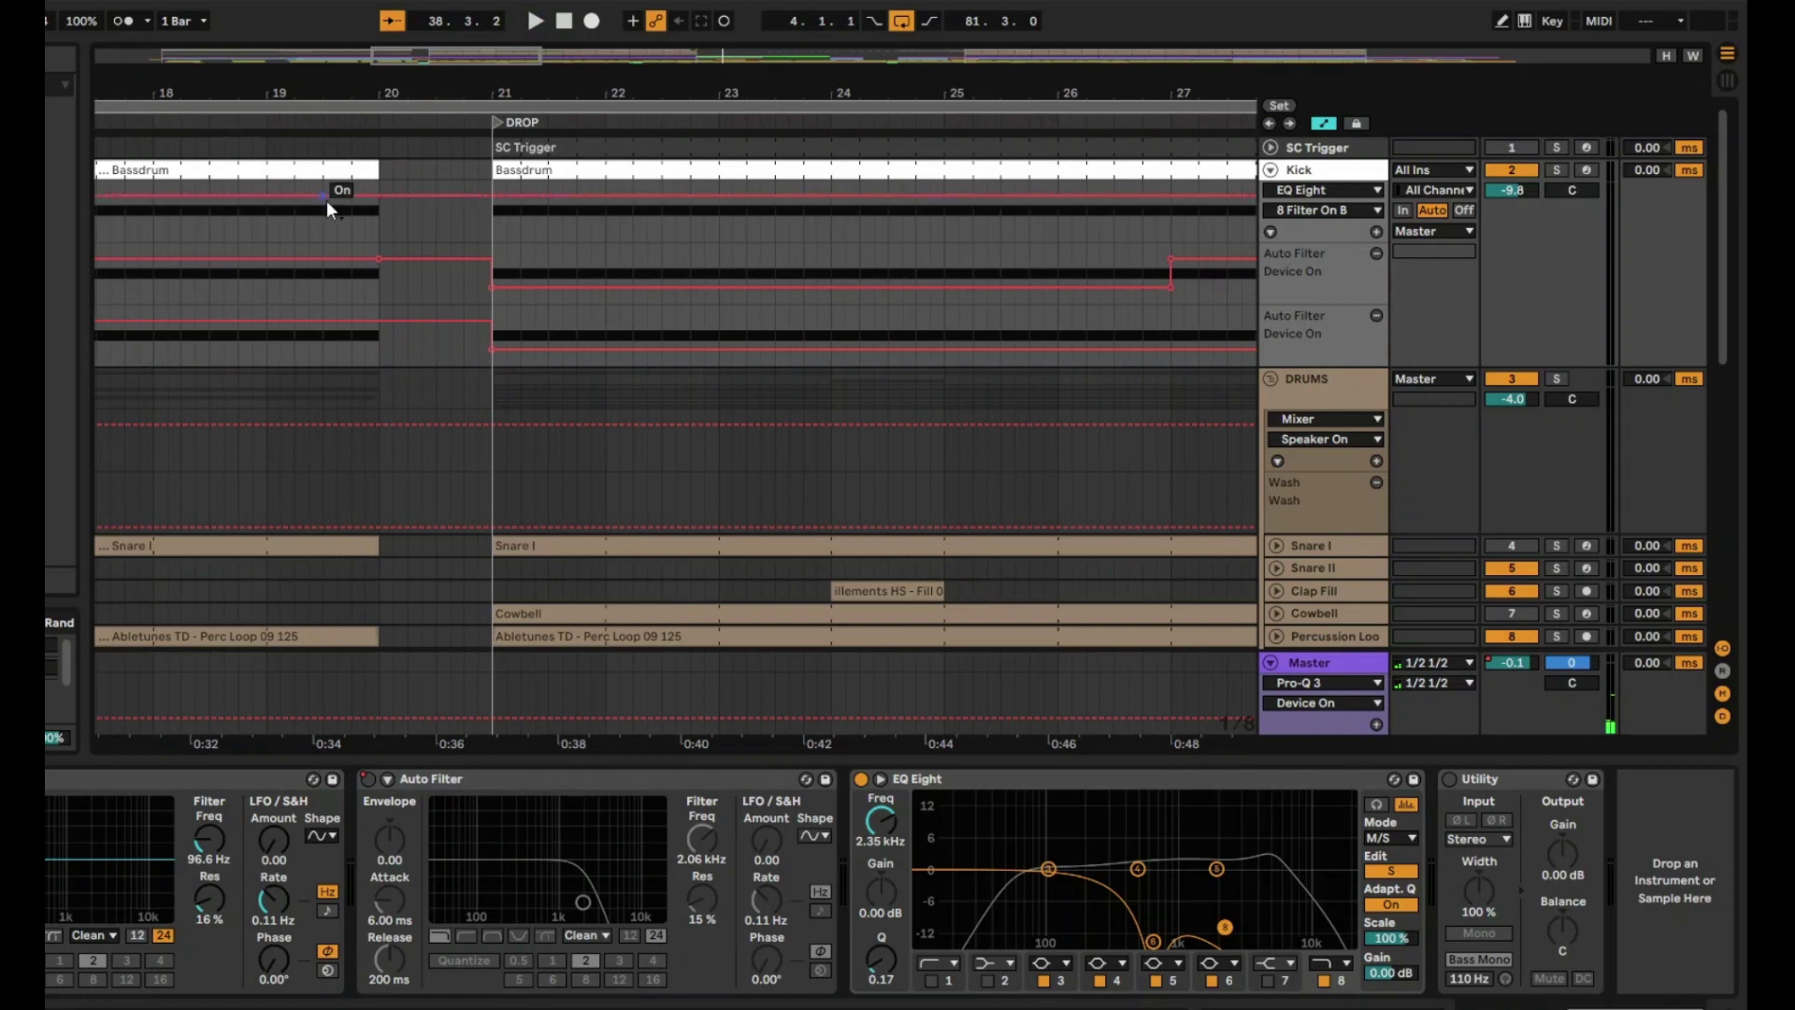
click(208, 127)
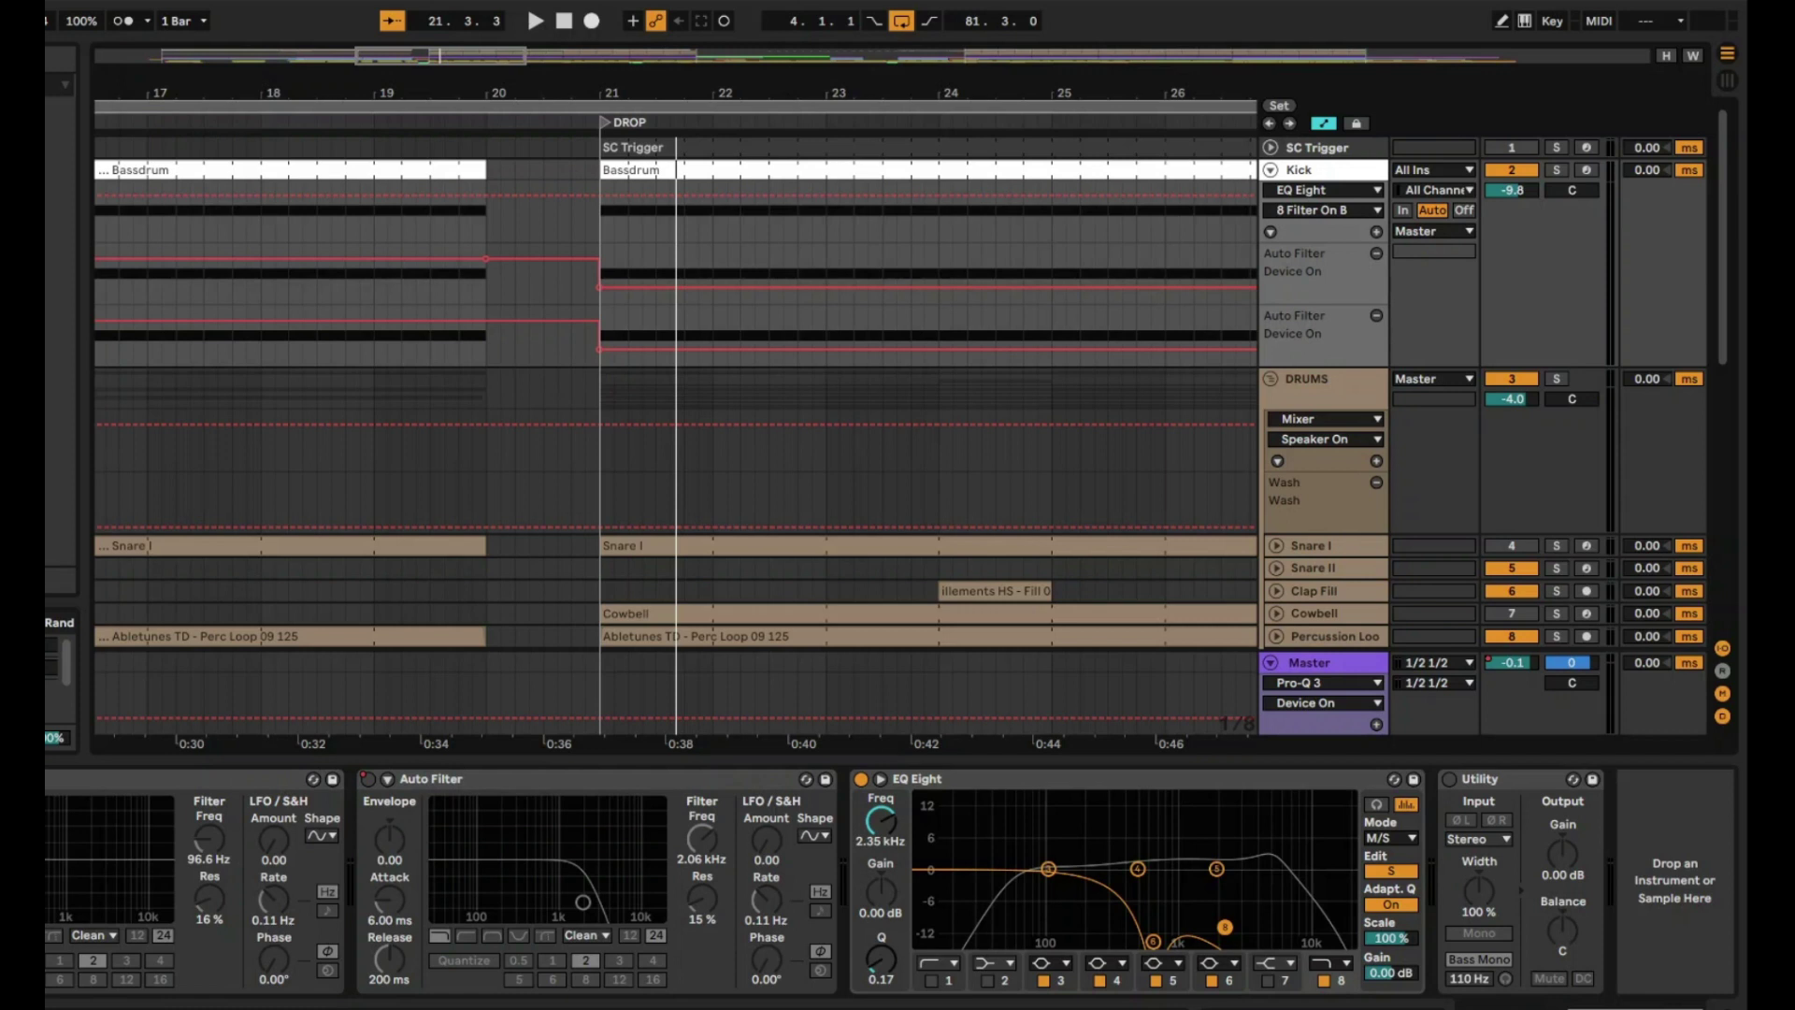
Step: Consult the Notepad checklist's sample set and fit in the mix items against the project in Ableton Live
key(alt+Tab)
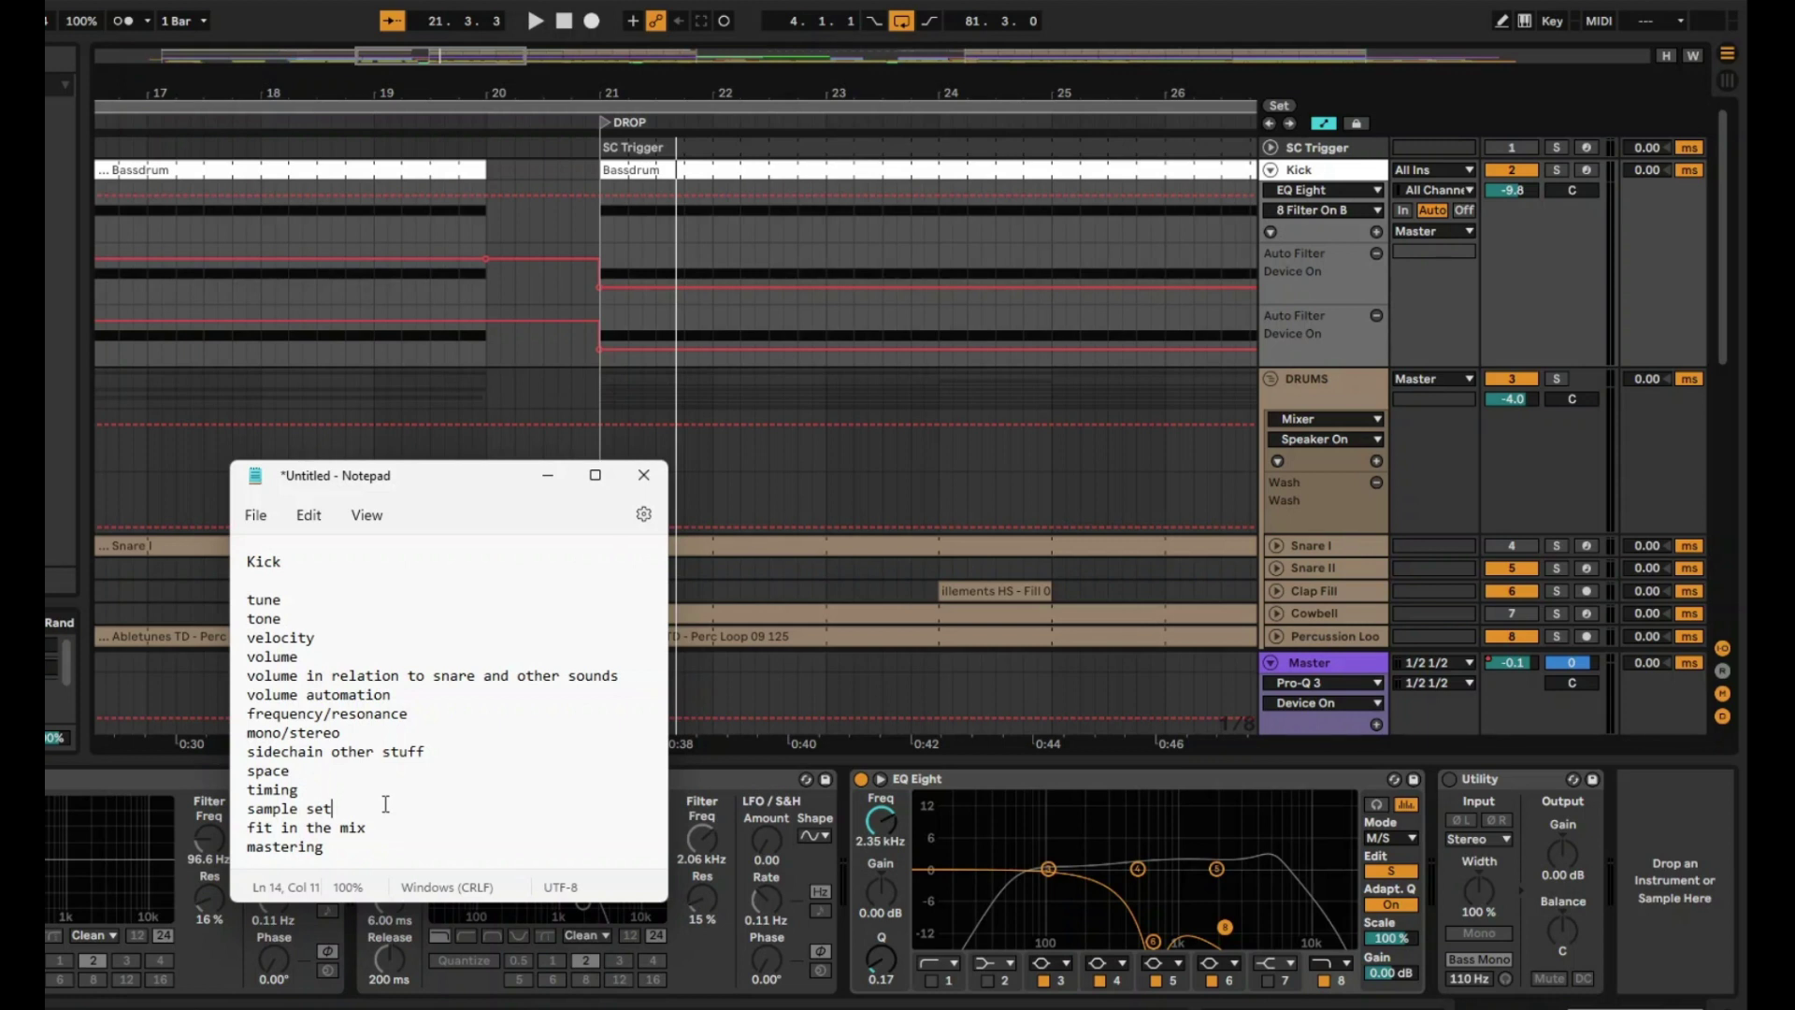
key(alt+Tab)
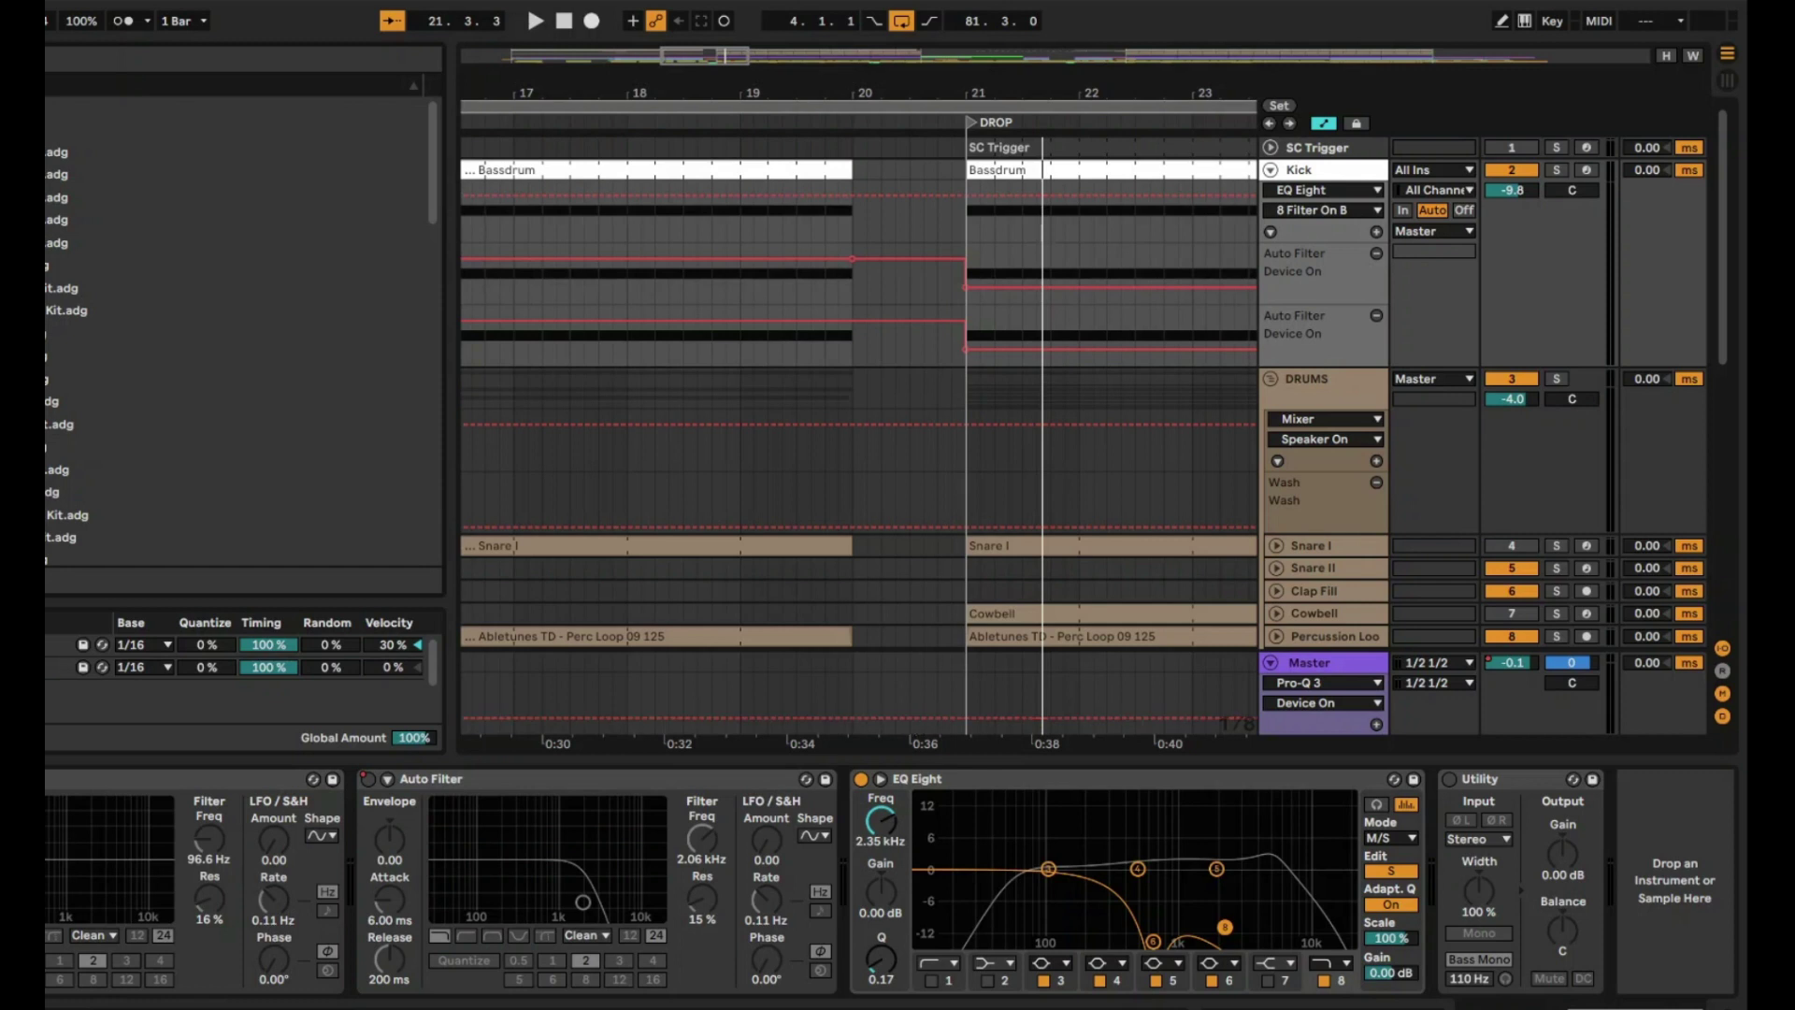
key(alt+Tab)
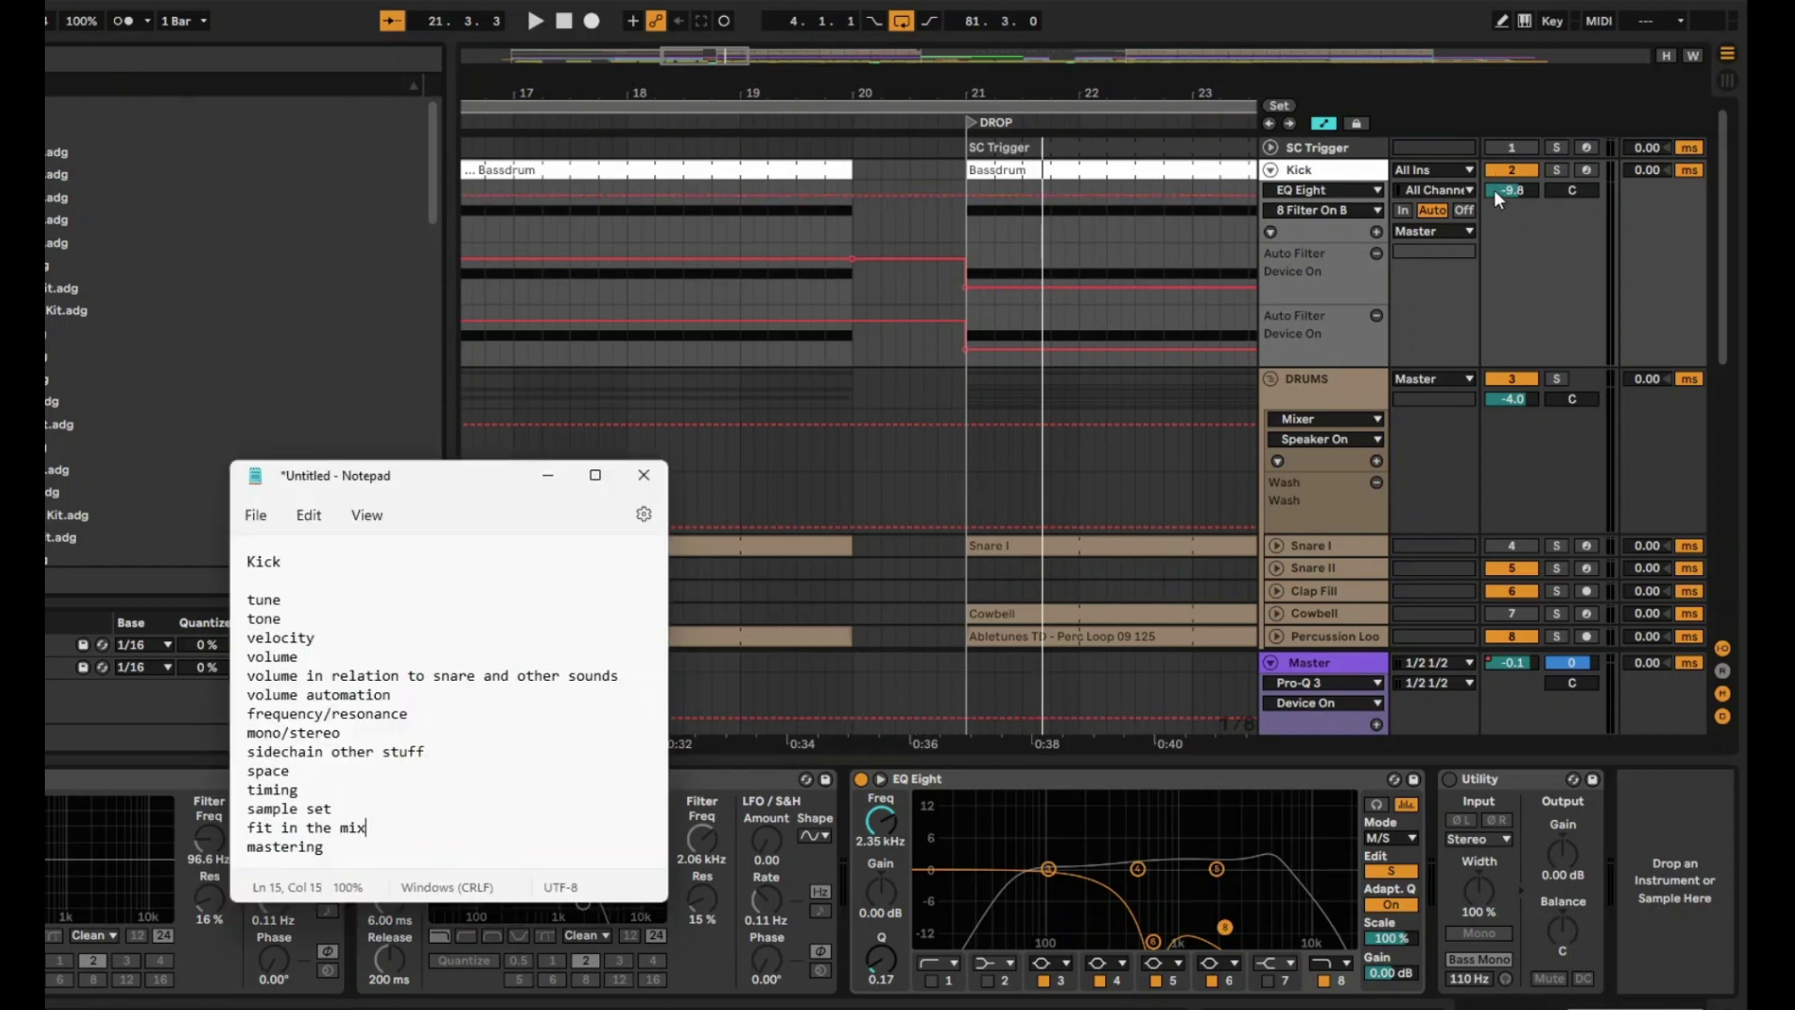
key(alt+Tab)
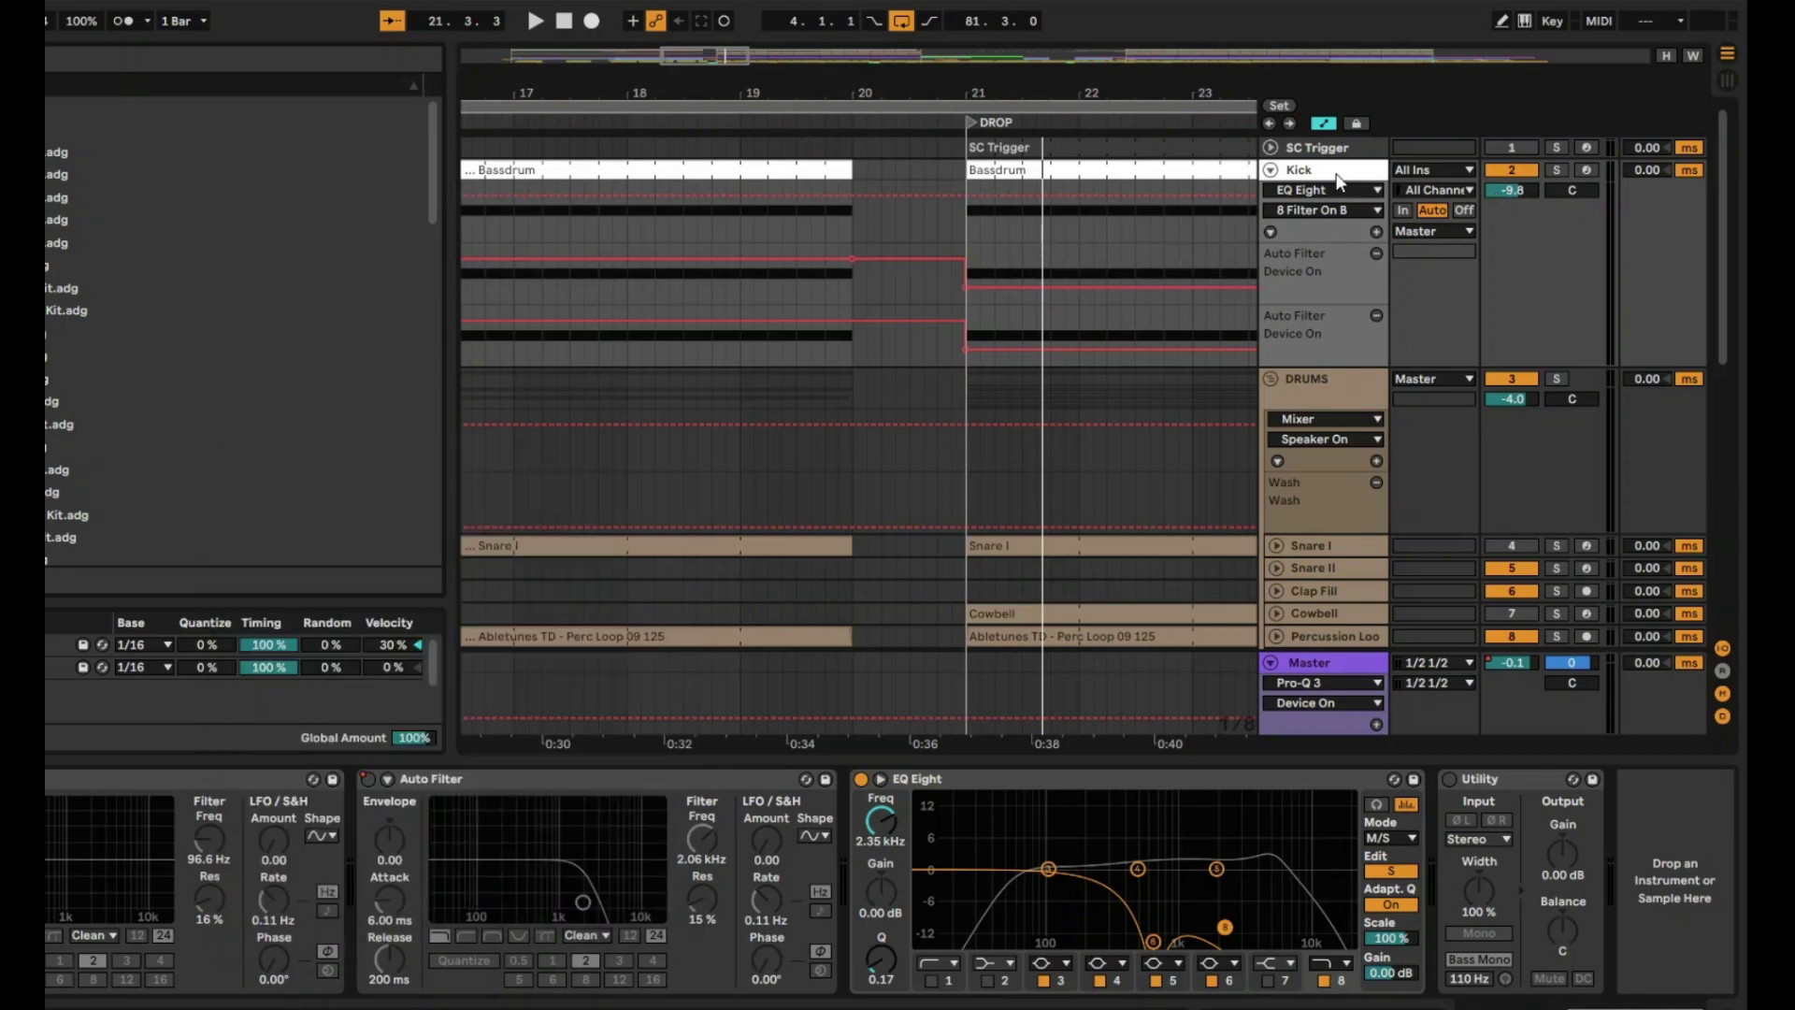
Step: Turn on Pro-L 2 on the Master track while playing from about bar 13, audition the first drop, and stop playback
drag(959, 93, 959, 57)
drag(806, 94, 715, 92)
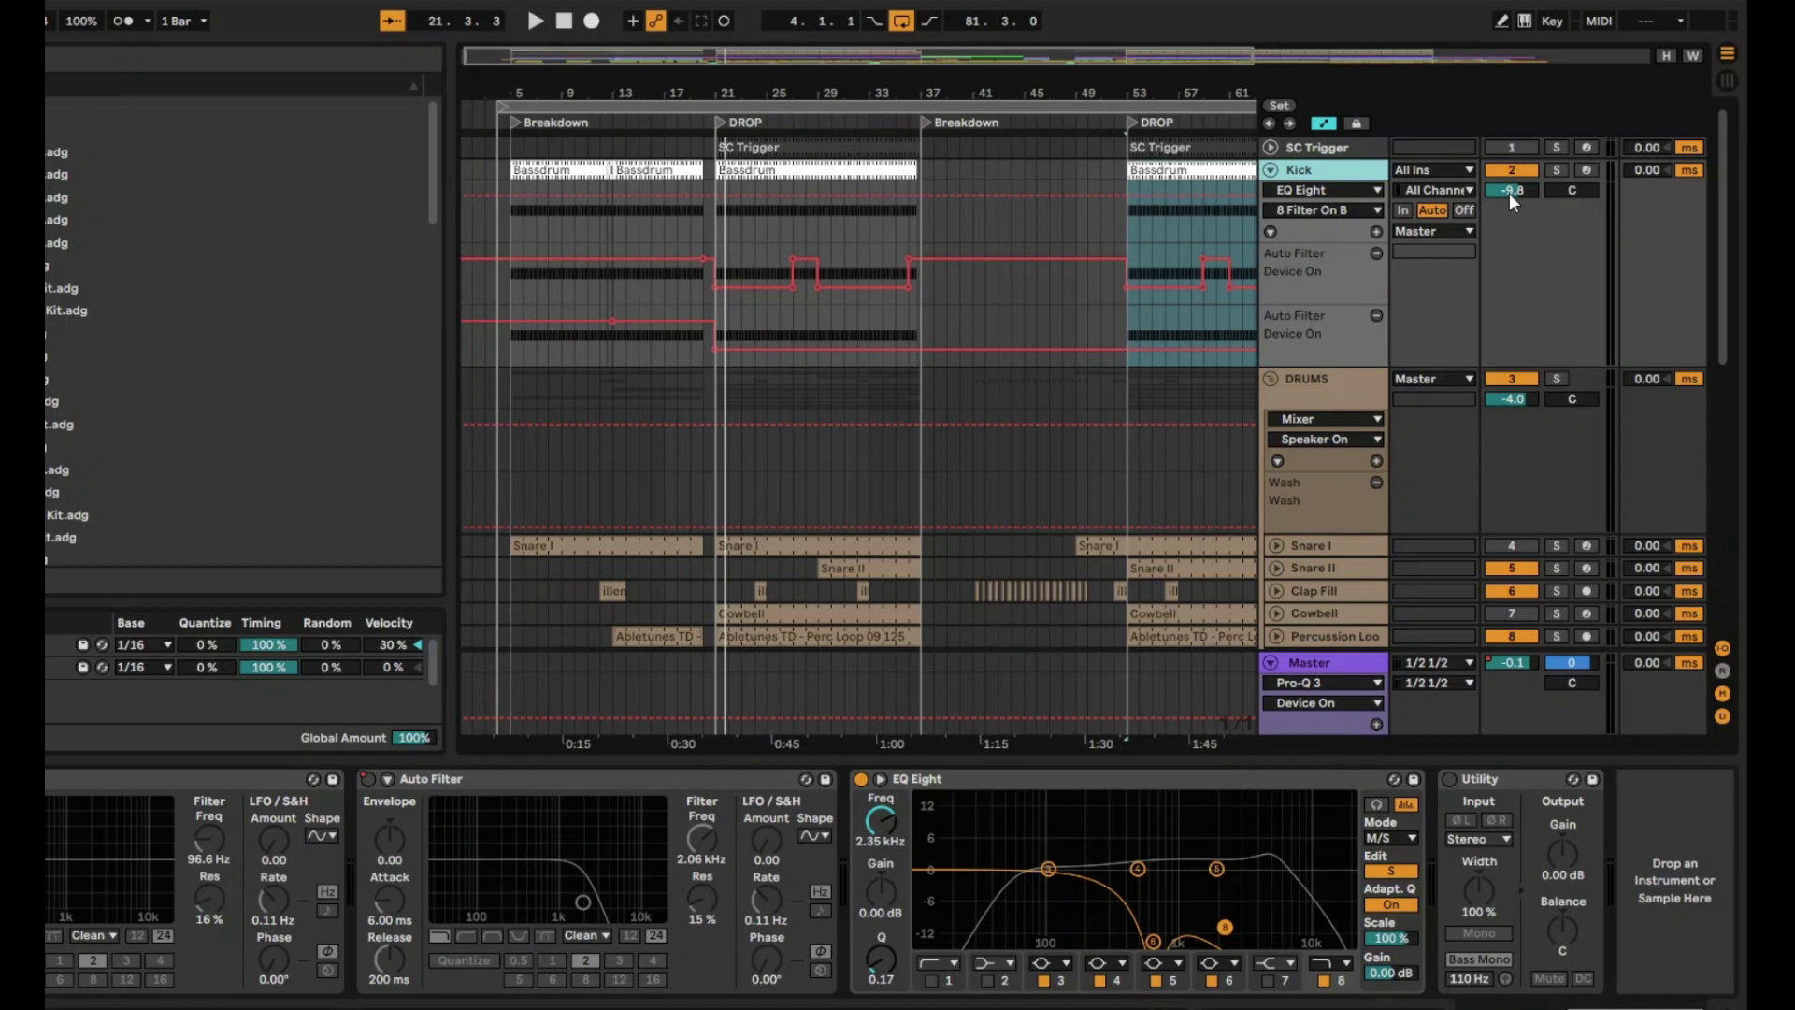
click(1364, 669)
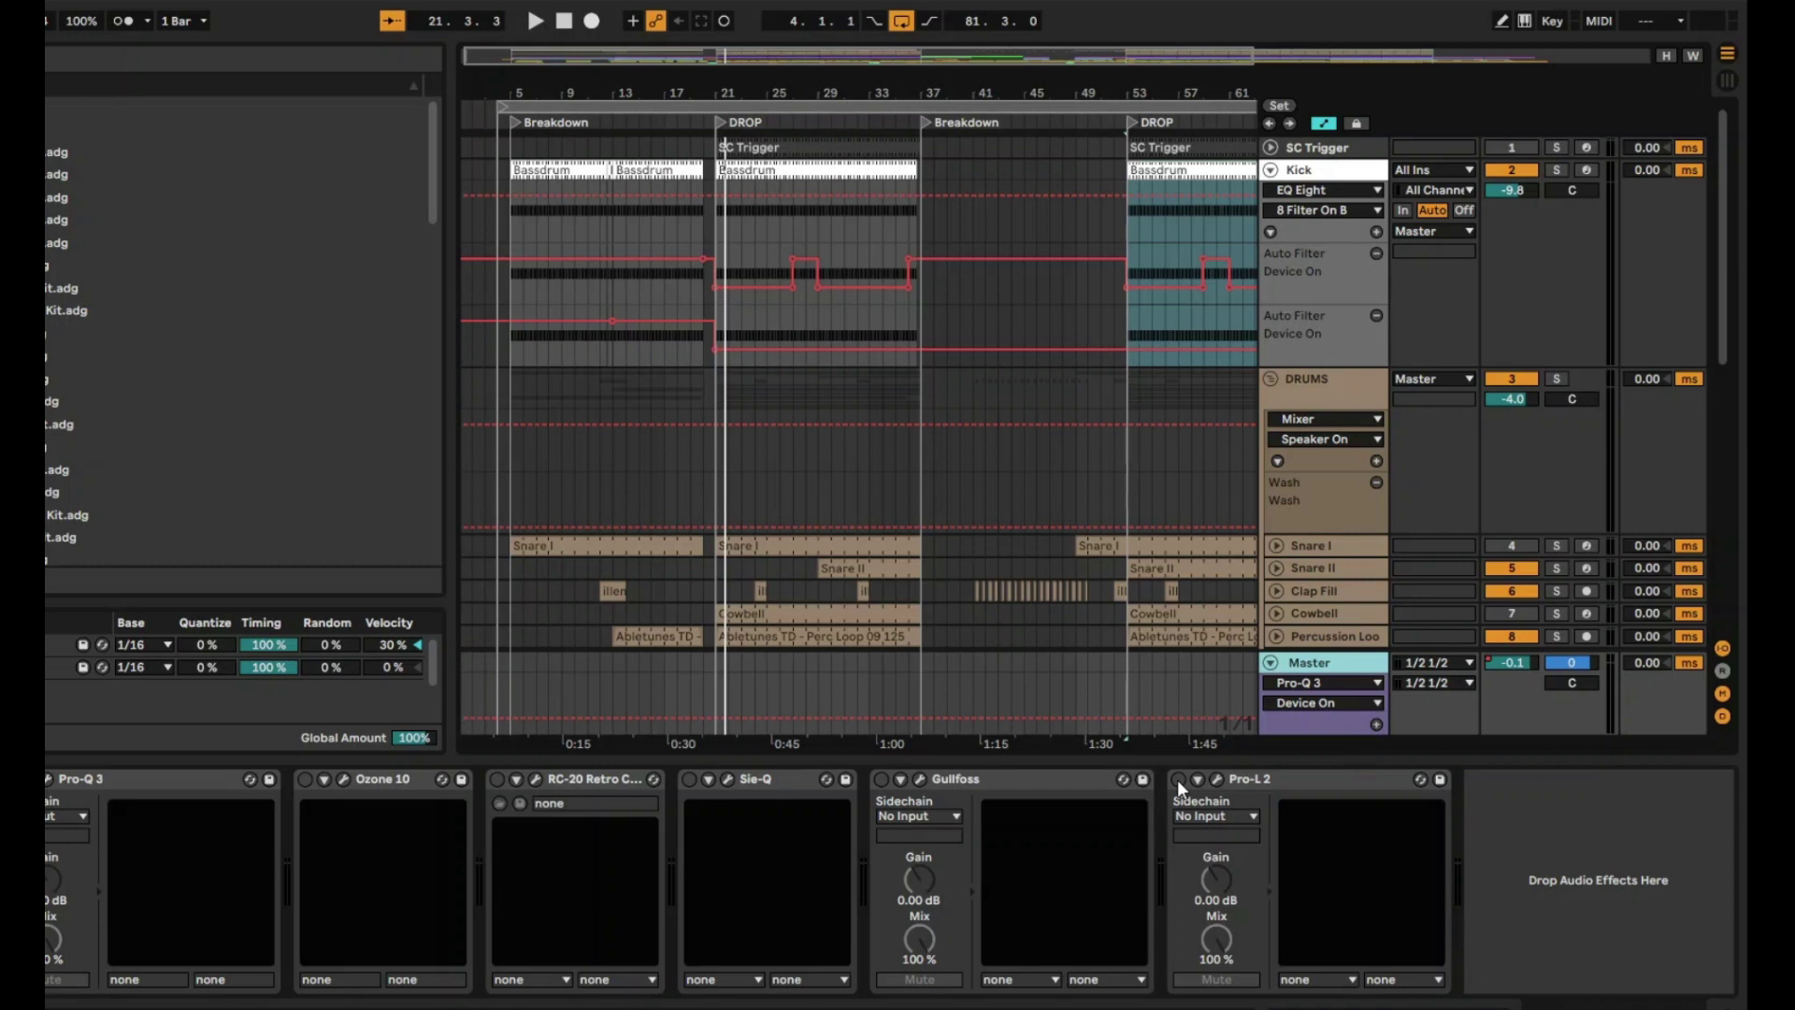
click(624, 123)
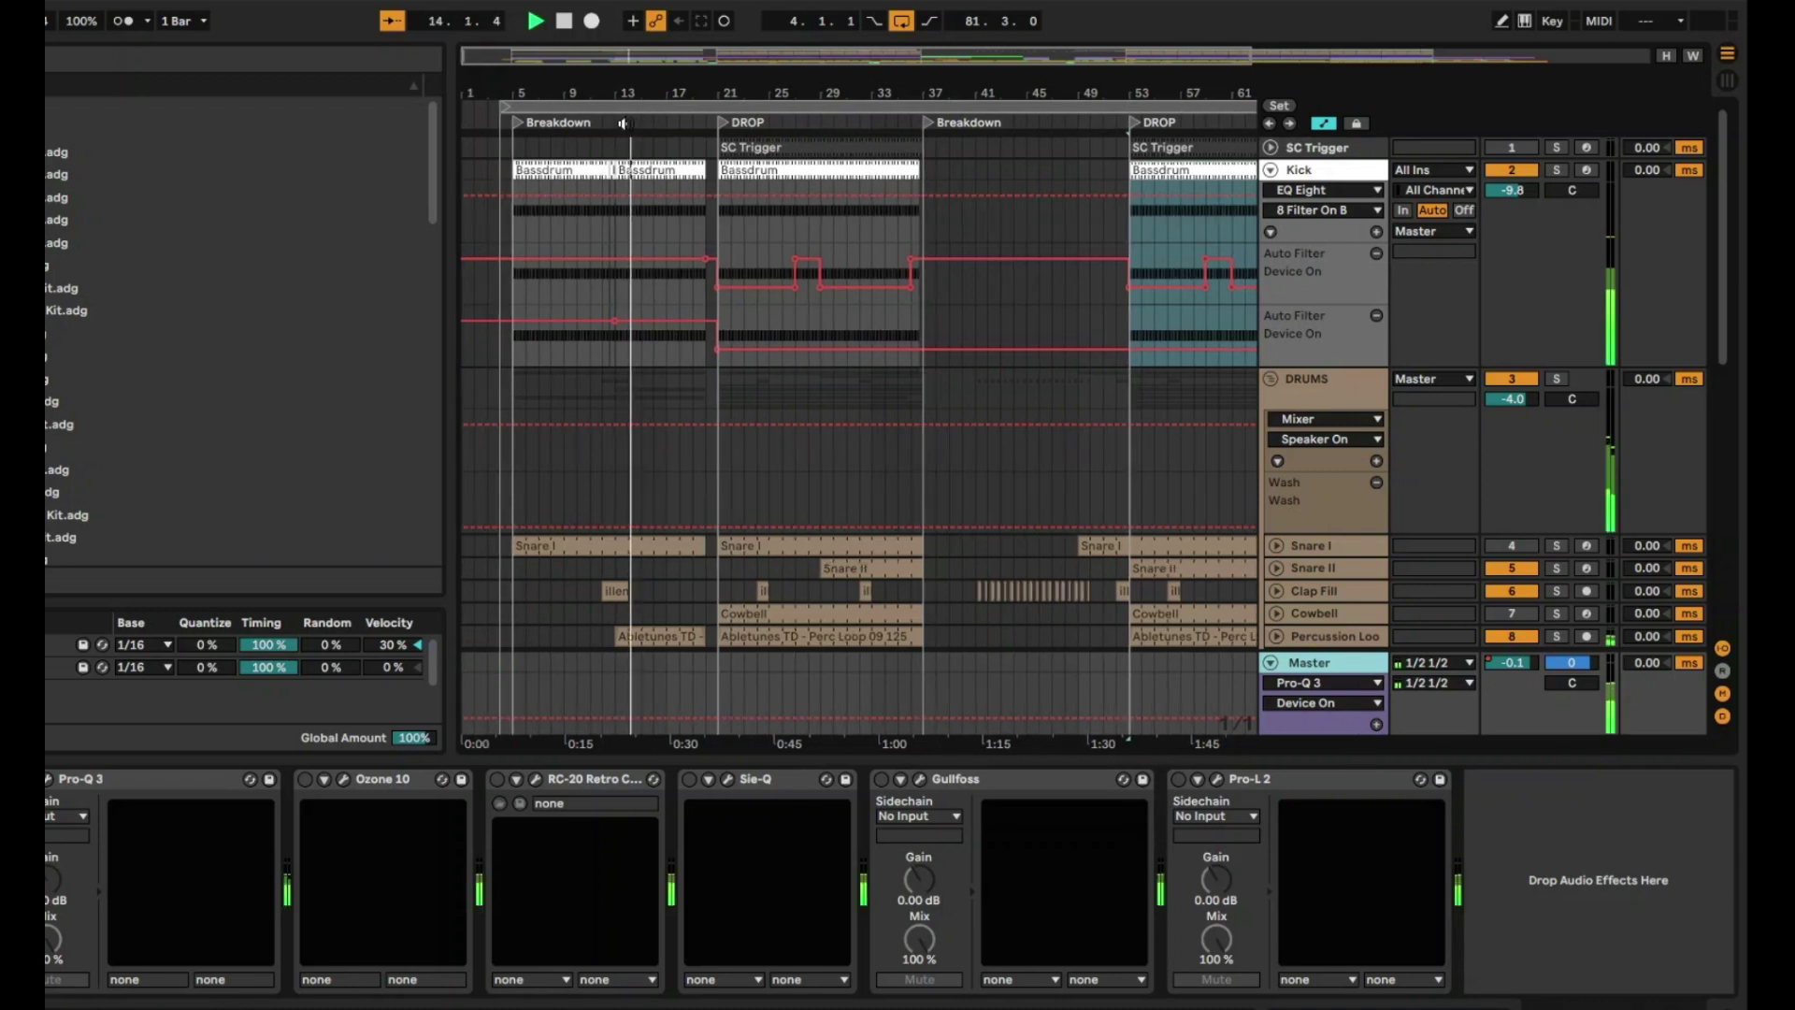
click(1176, 782)
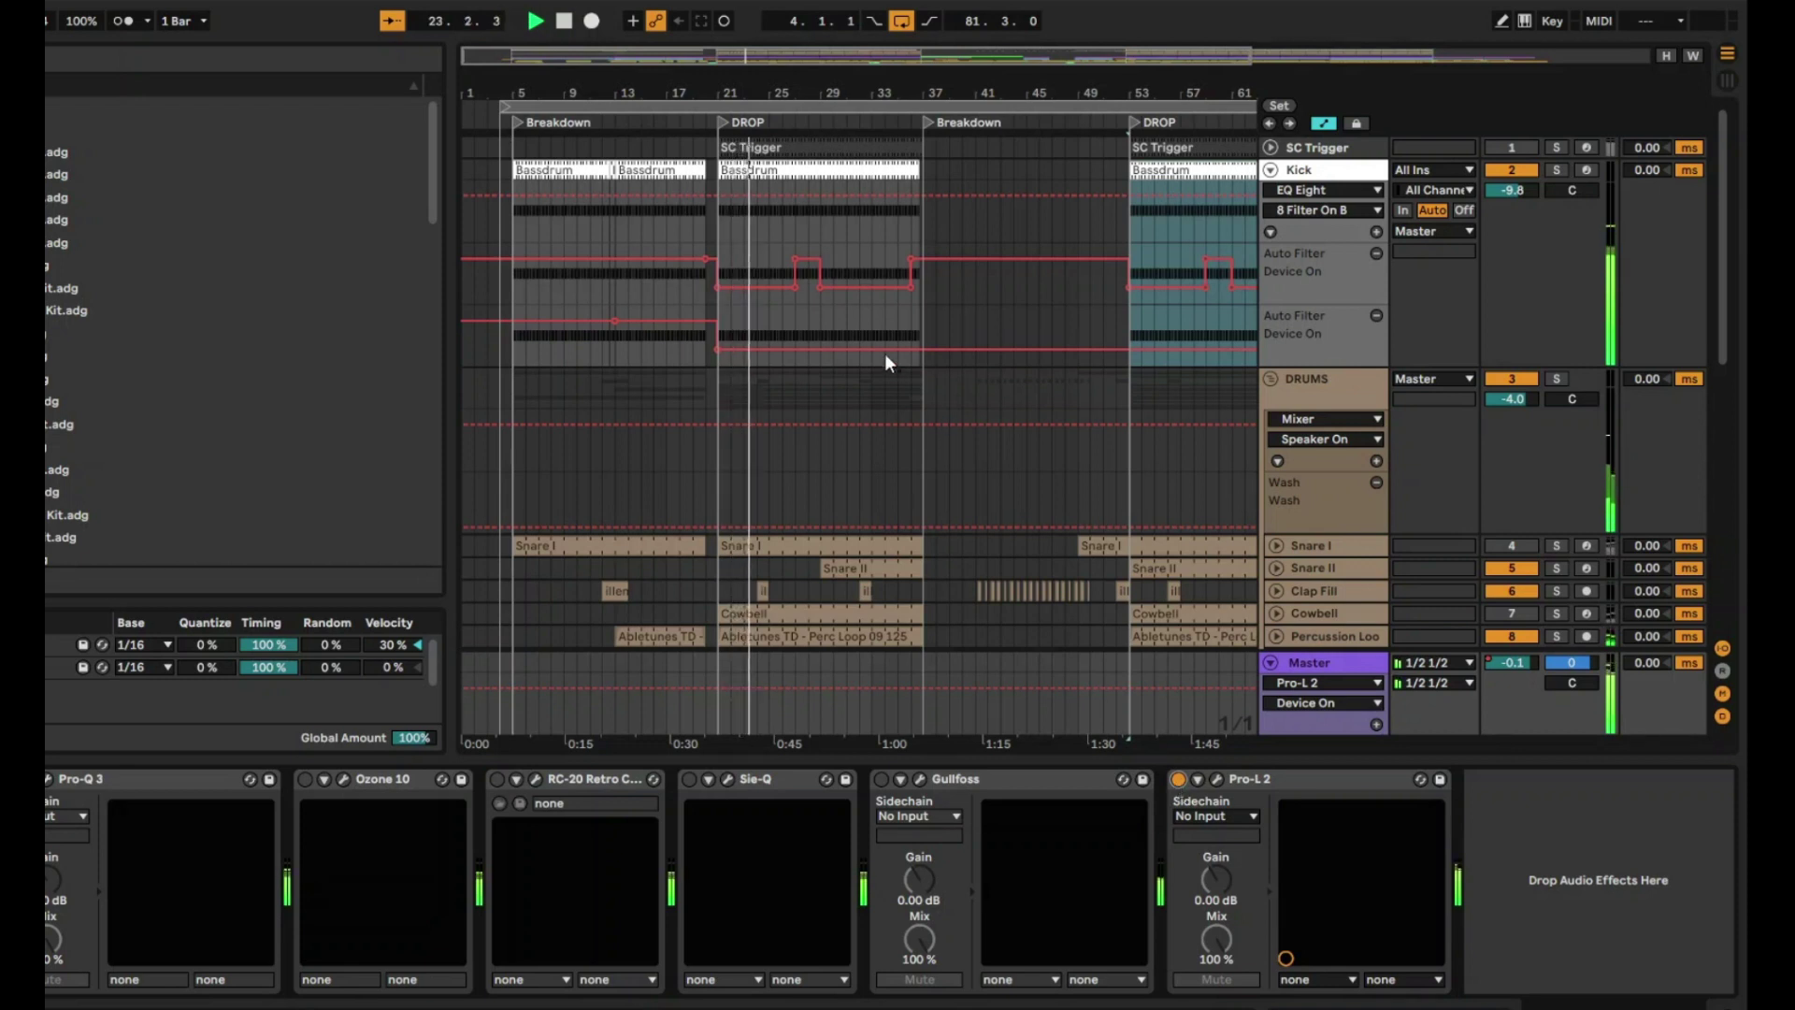
click(802, 124)
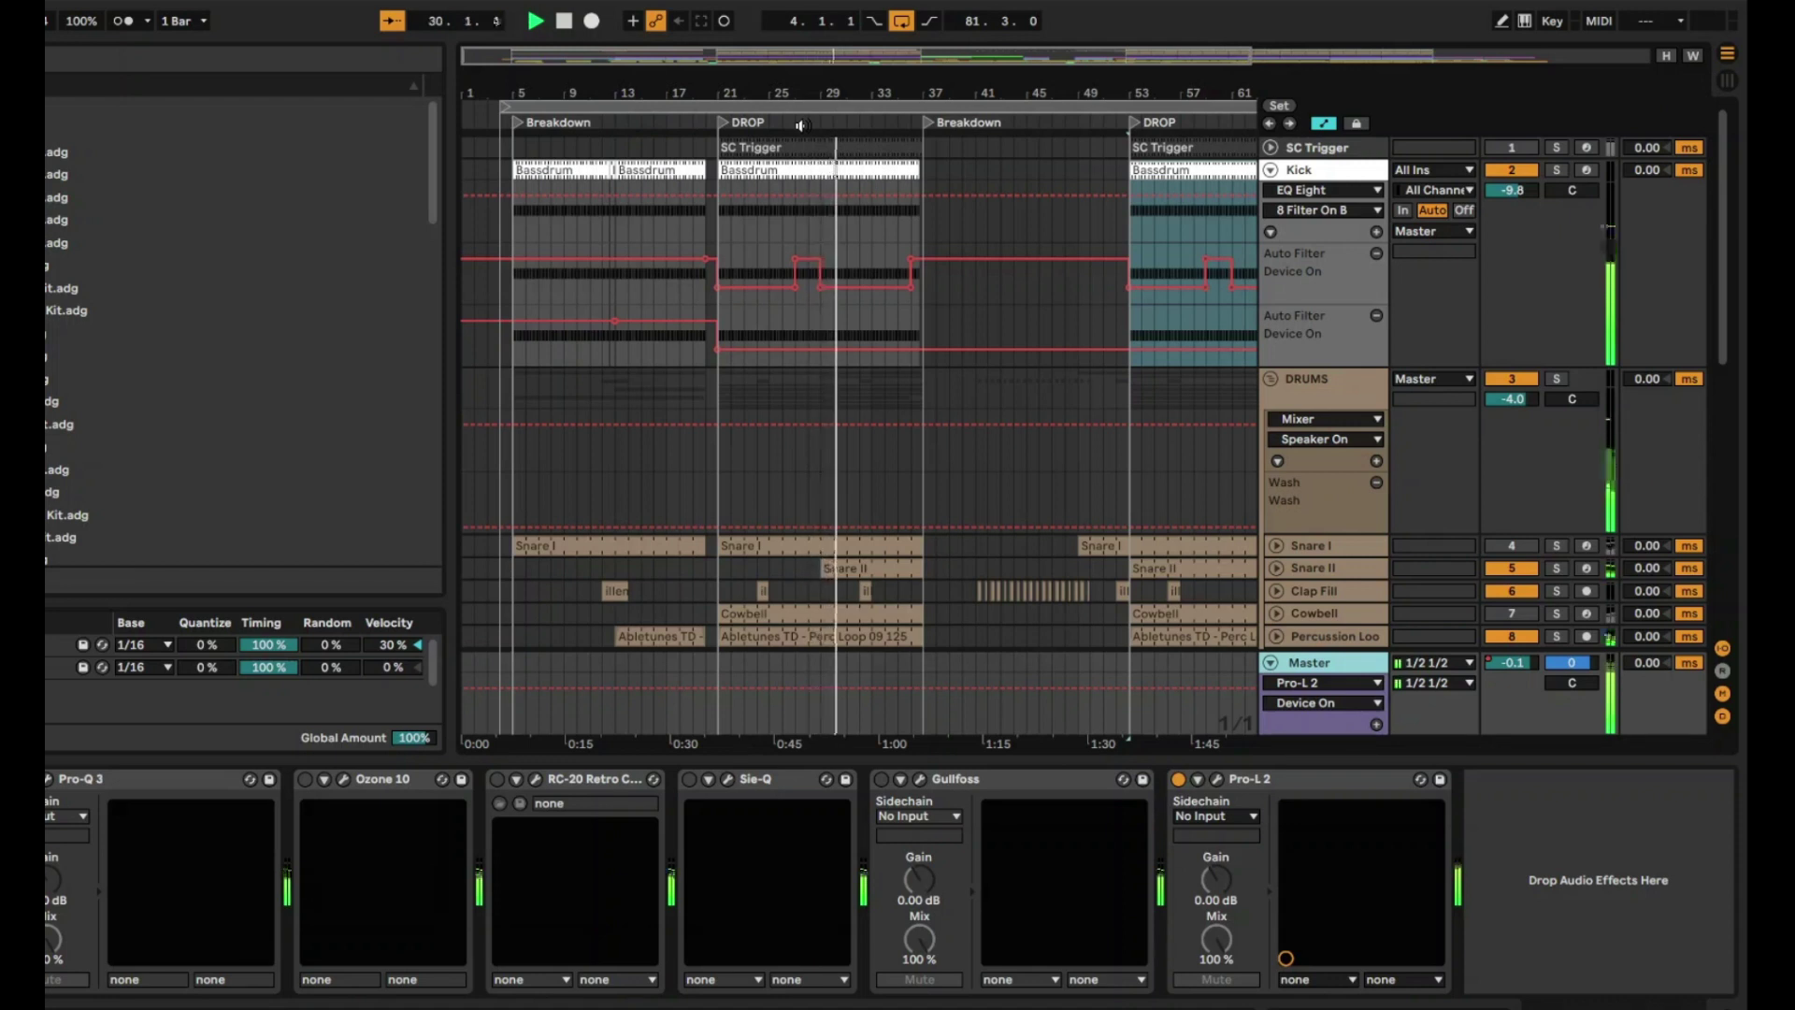
key(space)
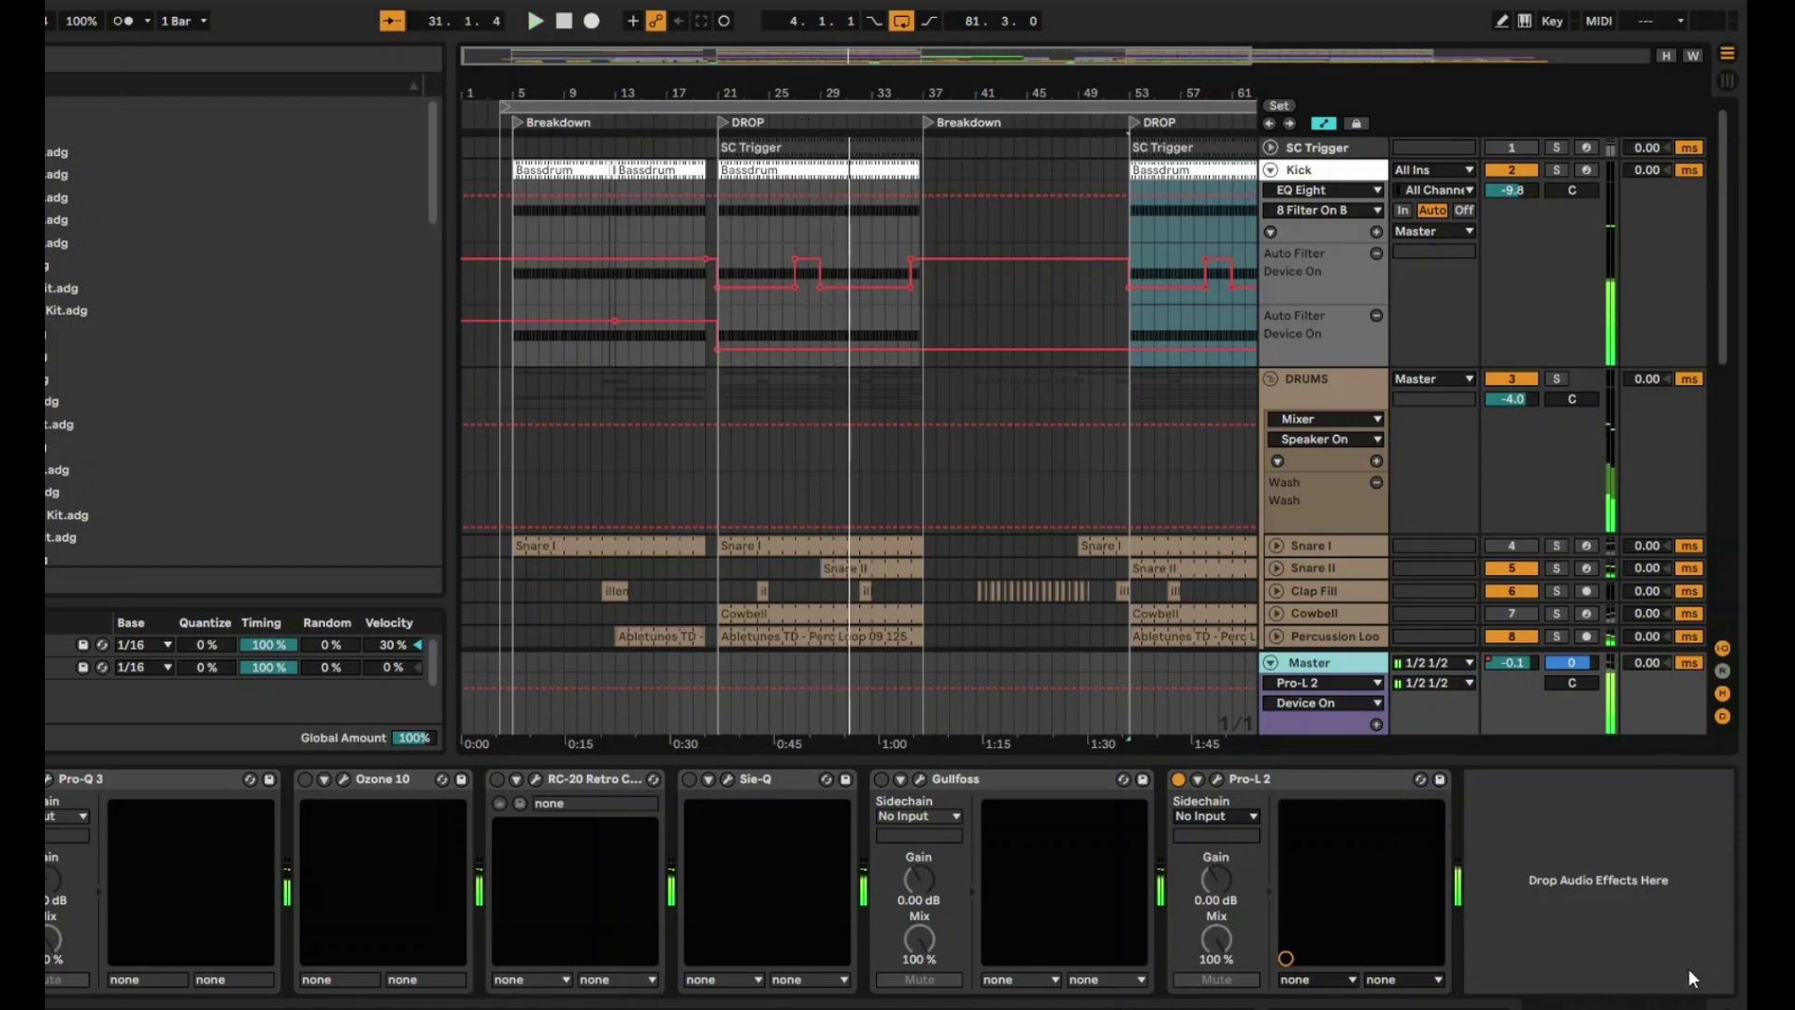